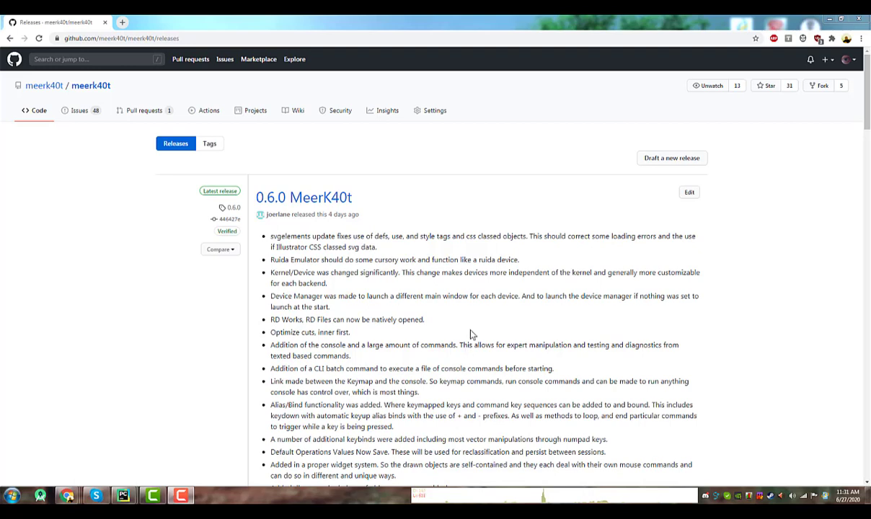
- Open the 0.6.0 MeerK40t release page and download MeerK40t.exe from its Assets
{"action": "left_click", "coordinate": [307, 198]}
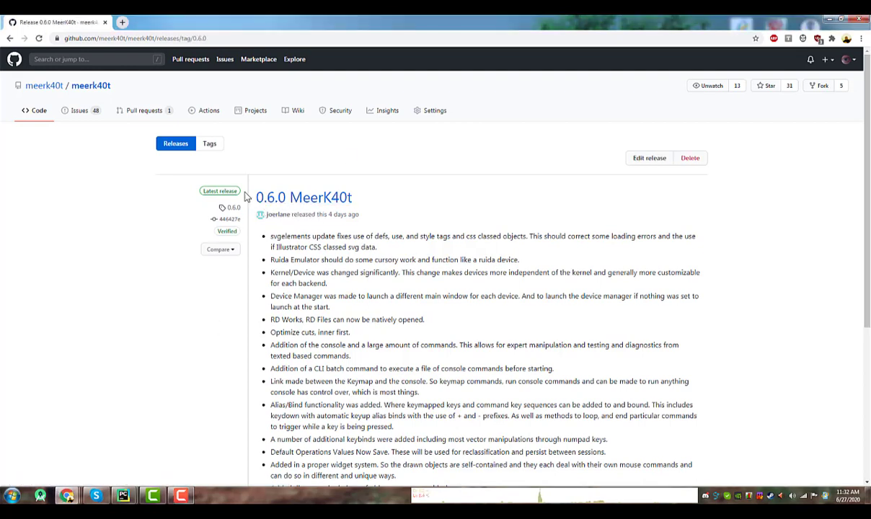
{"action": "scroll", "coordinate": [300, 305], "scroll_direction": "down", "scroll_amount": 3}
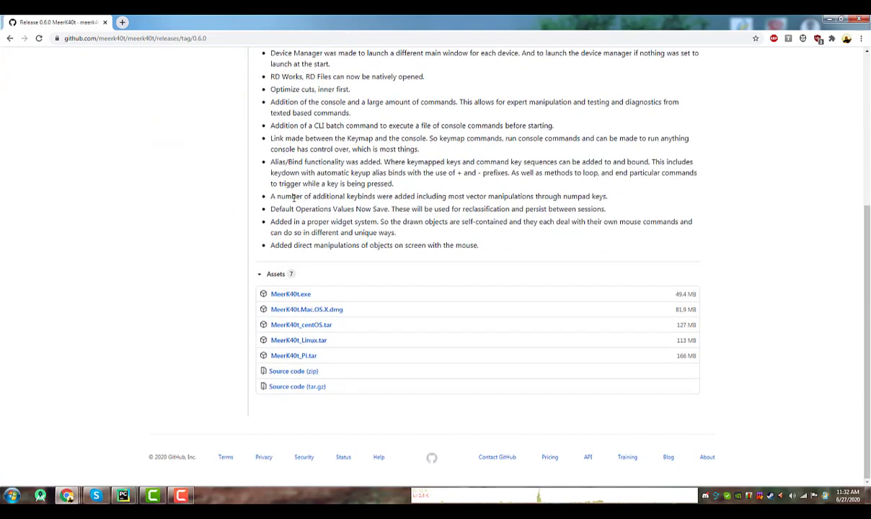
{"action": "left_click", "coordinate": [289, 340]}
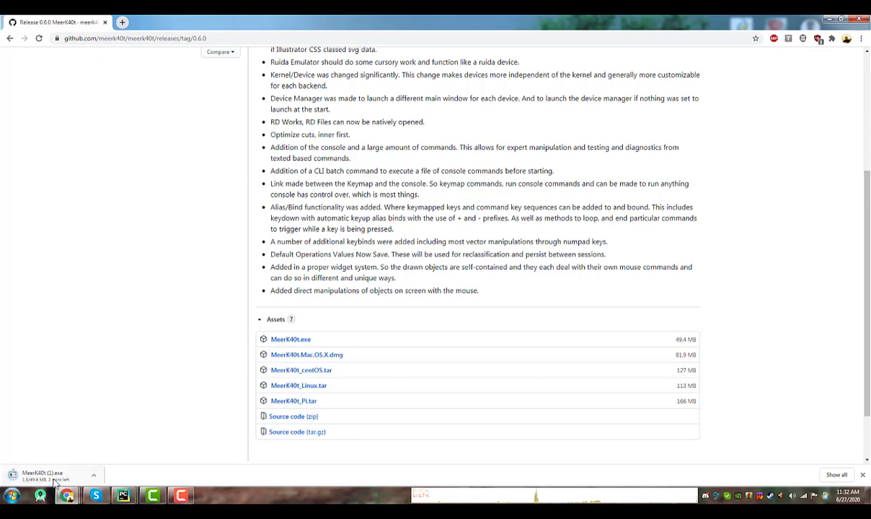
{"action": "scroll", "coordinate": [340, 265], "scroll_direction": "up", "scroll_amount": 3}
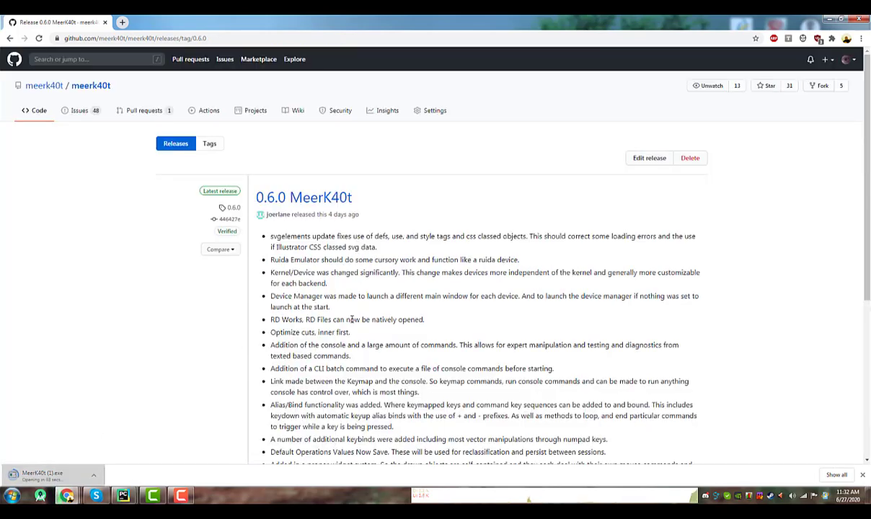
{"action": "scroll", "coordinate": [351, 321], "scroll_direction": "down", "scroll_amount": 3}
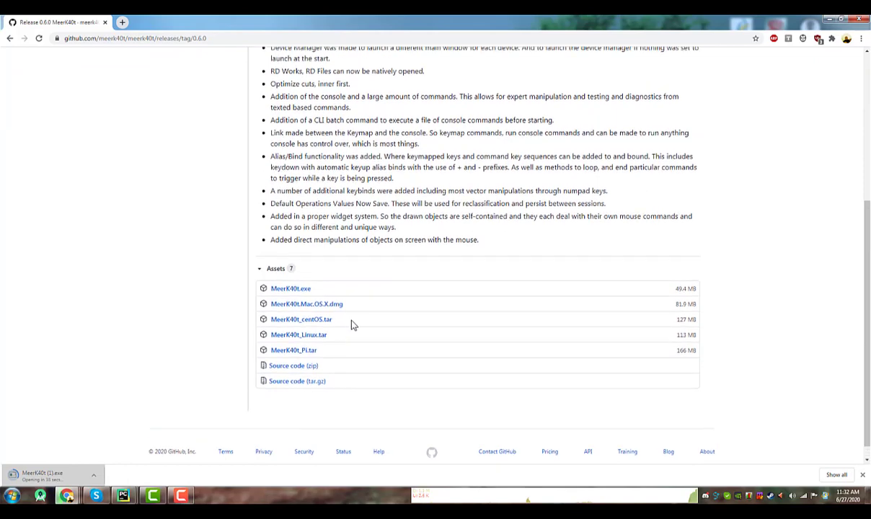
- Run the downloaded MeerK40t.exe past the security warning and move its window into place
{"action": "scroll", "coordinate": [352, 325], "scroll_direction": "up", "scroll_amount": 5}
{"action": "scroll", "coordinate": [352, 325], "scroll_direction": "down", "scroll_amount": 5}
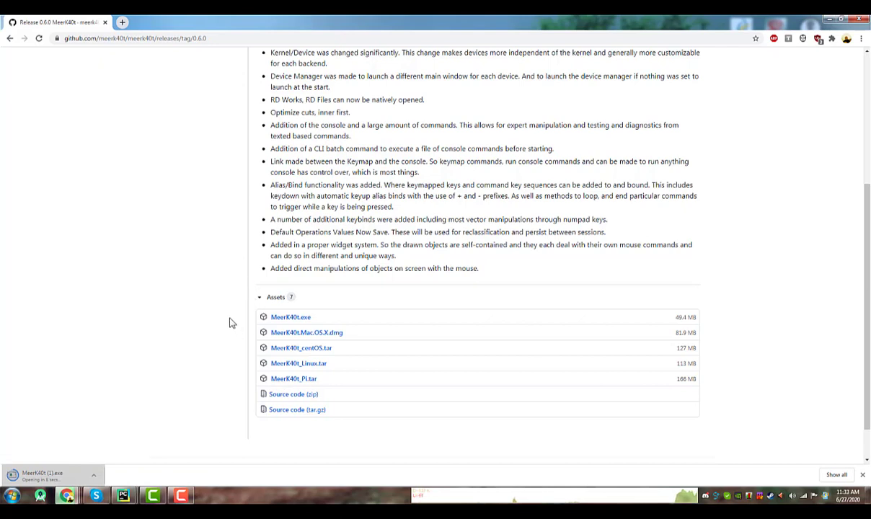
{"action": "scroll", "coordinate": [230, 320], "scroll_direction": "up", "scroll_amount": 5}
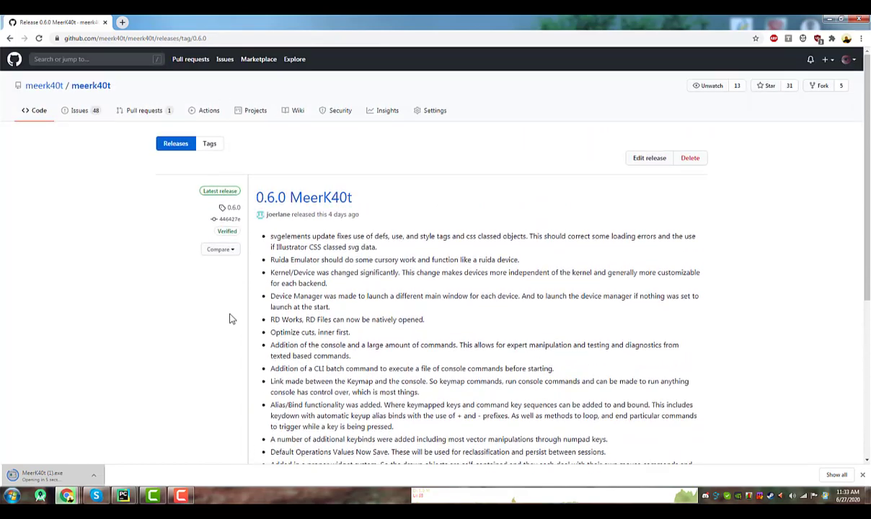
{"action": "scroll", "coordinate": [231, 319], "scroll_direction": "down", "scroll_amount": 1}
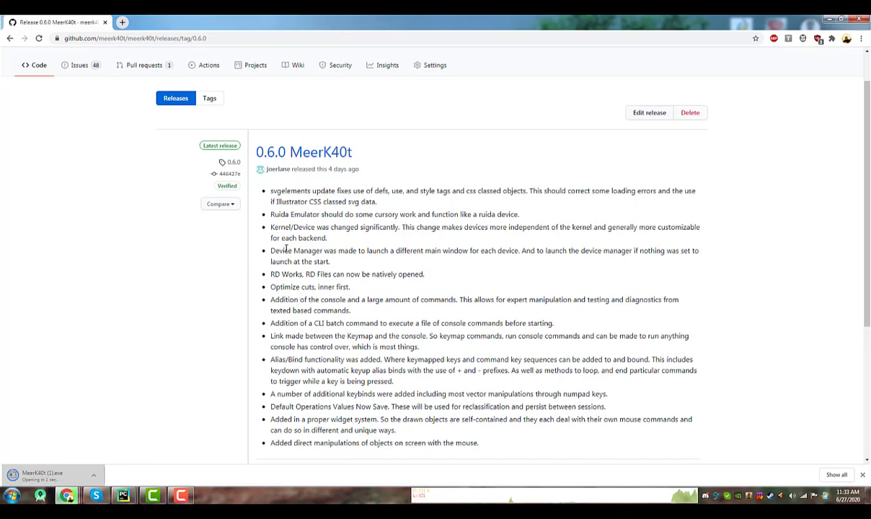
{"action": "left_click", "coordinate": [462, 263]}
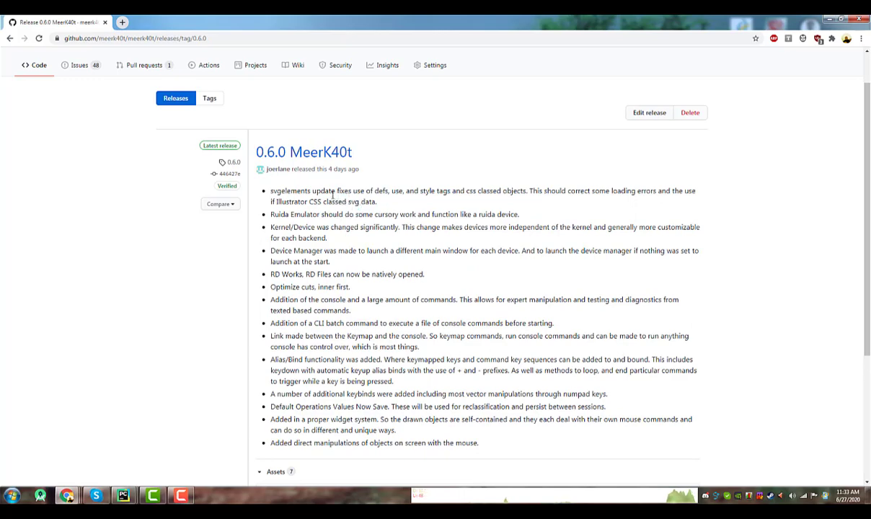
{"action": "left_click_drag", "start_coordinate": [397, 149], "coordinate": [303, 109]}
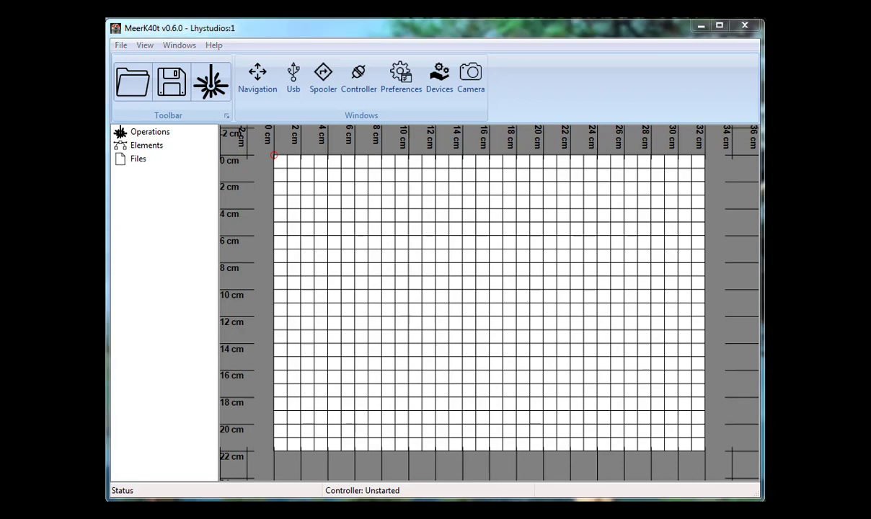
- Import the two-roll design, select all its elements, and move it about 2.3 cm from the corner
{"action": "left_click_drag", "start_coordinate": [344, 257], "coordinate": [344, 258]}
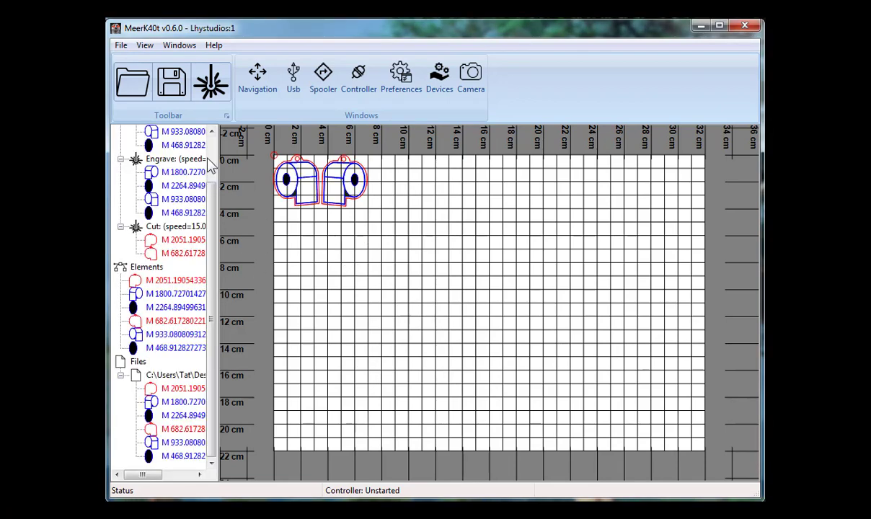
{"action": "scroll", "coordinate": [215, 156], "scroll_direction": "up", "scroll_amount": 2}
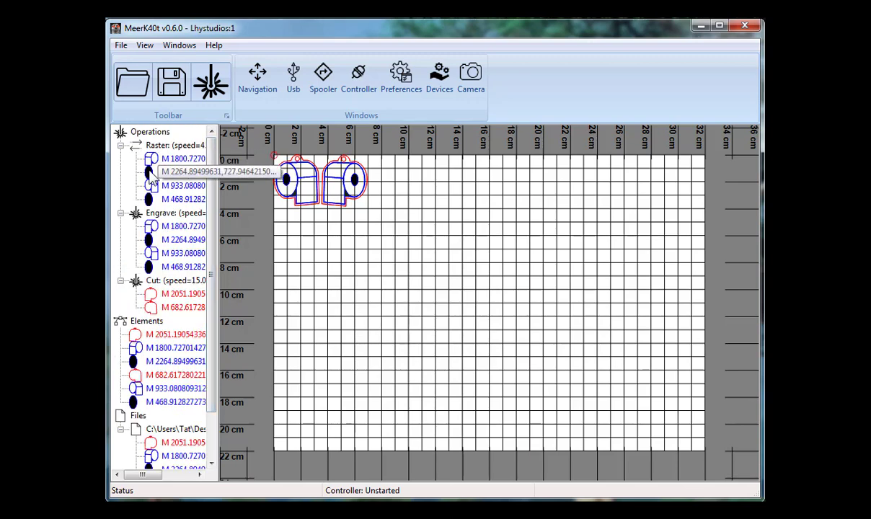
{"action": "left_click", "coordinate": [138, 321]}
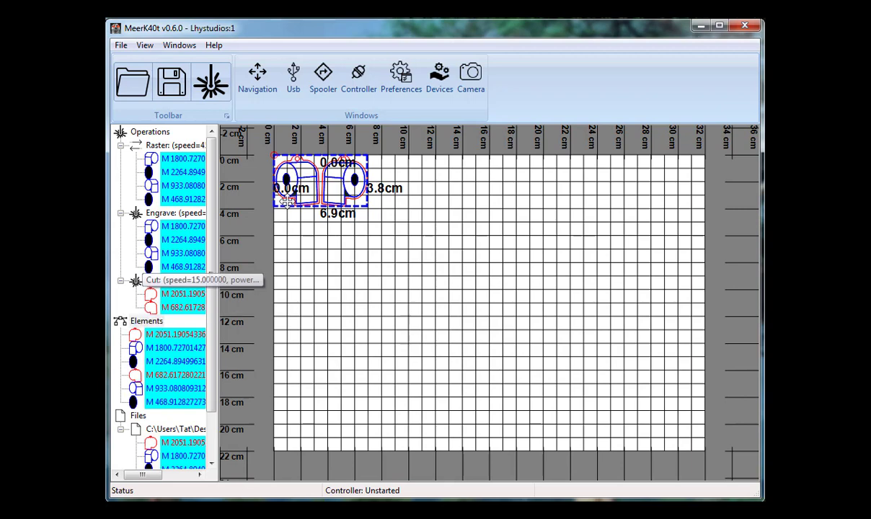
{"action": "left_click_drag", "start_coordinate": [296, 190], "coordinate": [381, 216]}
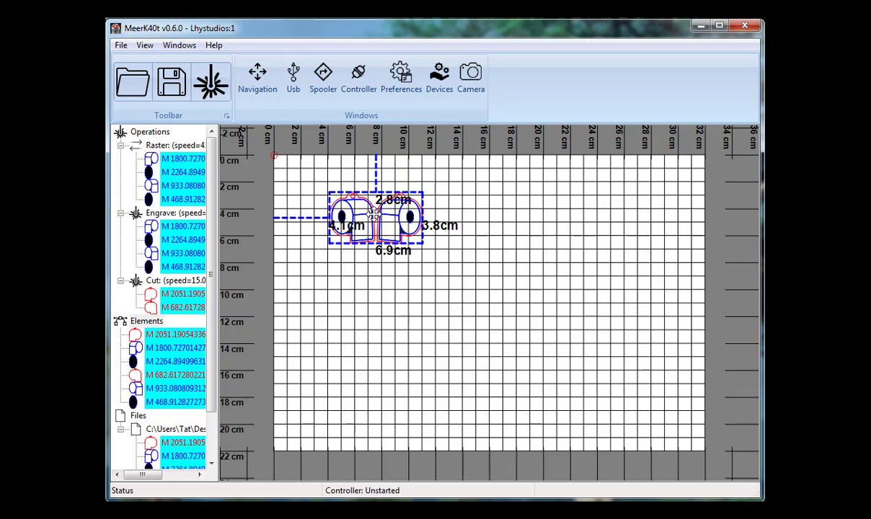
{"action": "mouse_move", "coordinate": [373, 213]}
{"action": "left_mouse_down"}
{"action": "mouse_move", "coordinate": [351, 210]}
{"action": "mouse_move", "coordinate": [359, 206]}
{"action": "left_mouse_up"}
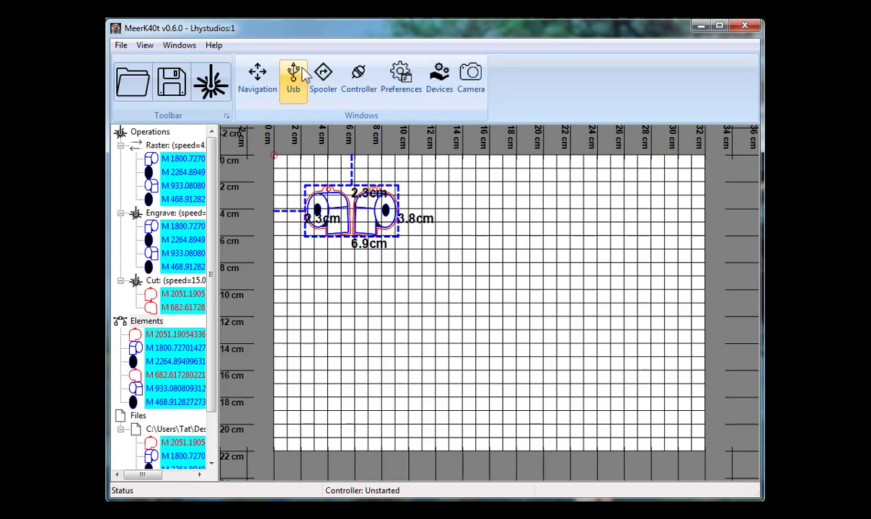
- Widen the bed from 320 to 330 mm in Preferences and move the design to the bed's centre
{"action": "left_click", "coordinate": [179, 45]}
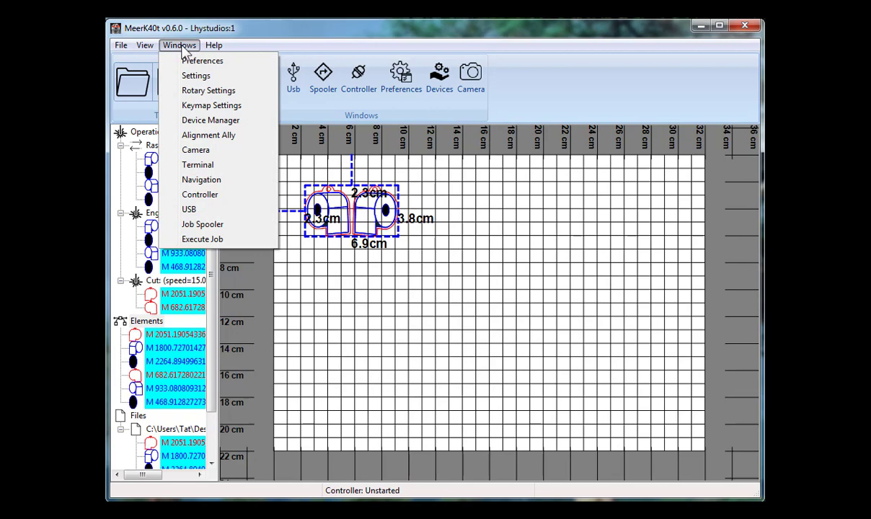
{"action": "left_click", "coordinate": [193, 62]}
{"action": "left_click_drag", "start_coordinate": [128, 65], "coordinate": [684, 176]}
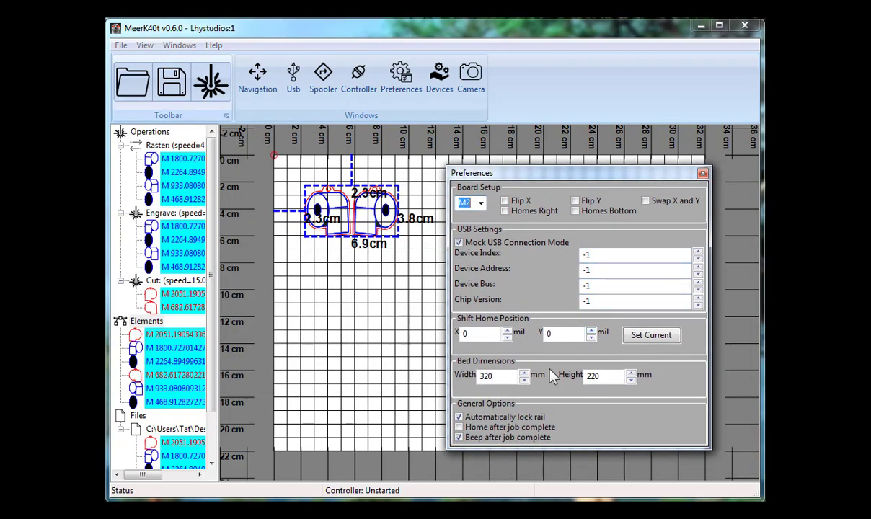
{"action": "left_click", "coordinate": [524, 372]}
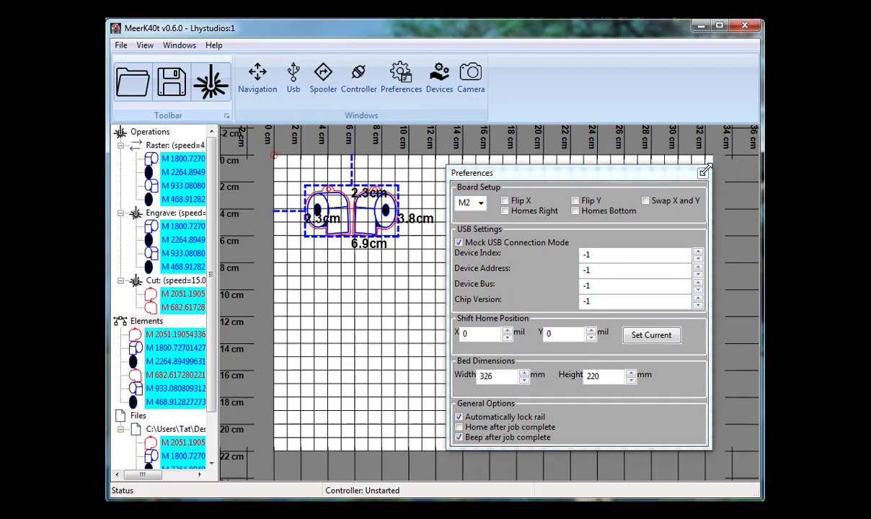
{"action": "left_click", "coordinate": [524, 372]}
{"action": "left_click", "coordinate": [524, 372]}
{"action": "left_click", "coordinate": [524, 373]}
{"action": "left_click", "coordinate": [524, 373]}
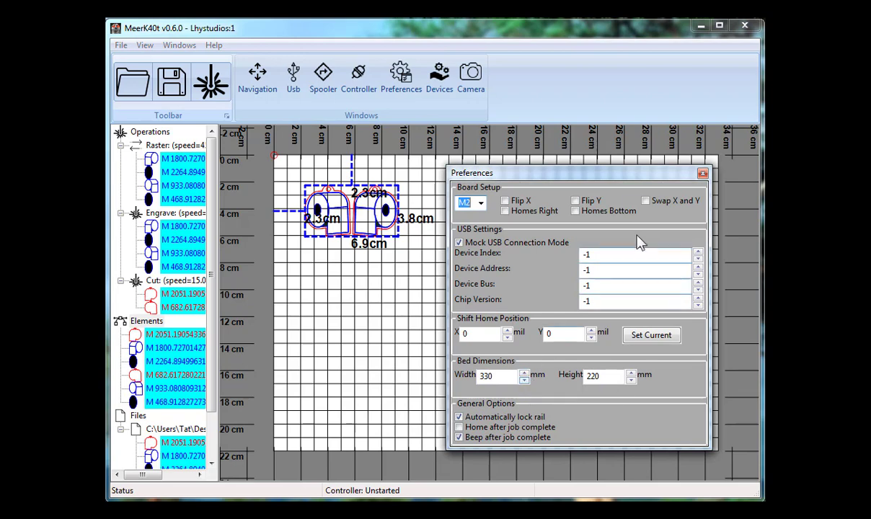
{"action": "left_click", "coordinate": [702, 173]}
{"action": "left_click_drag", "start_coordinate": [369, 215], "coordinate": [477, 297]}
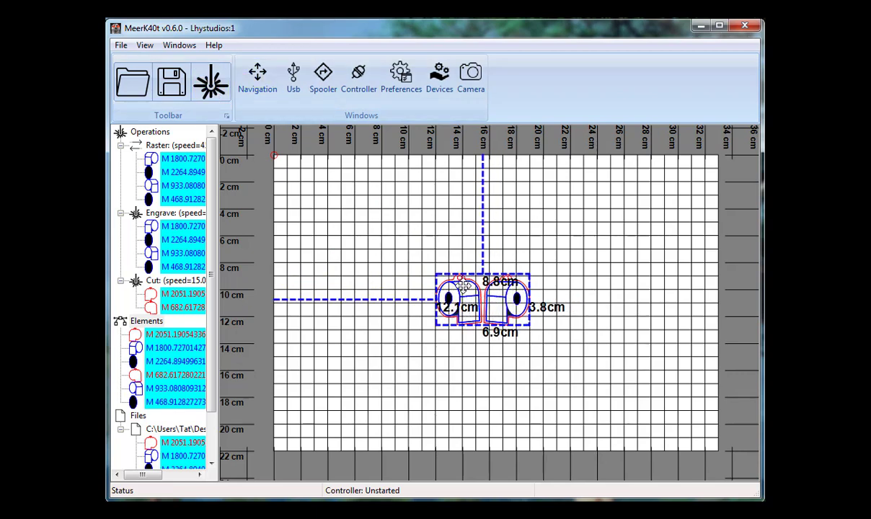
- Select the design's elements, open the Job window, and review its home and Raster steps
{"action": "left_click", "coordinate": [147, 321]}
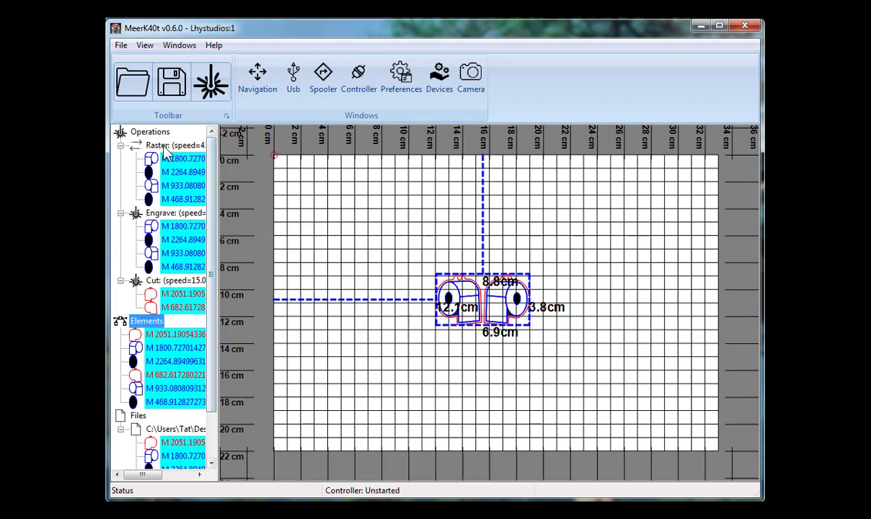
{"action": "left_click", "coordinate": [171, 282]}
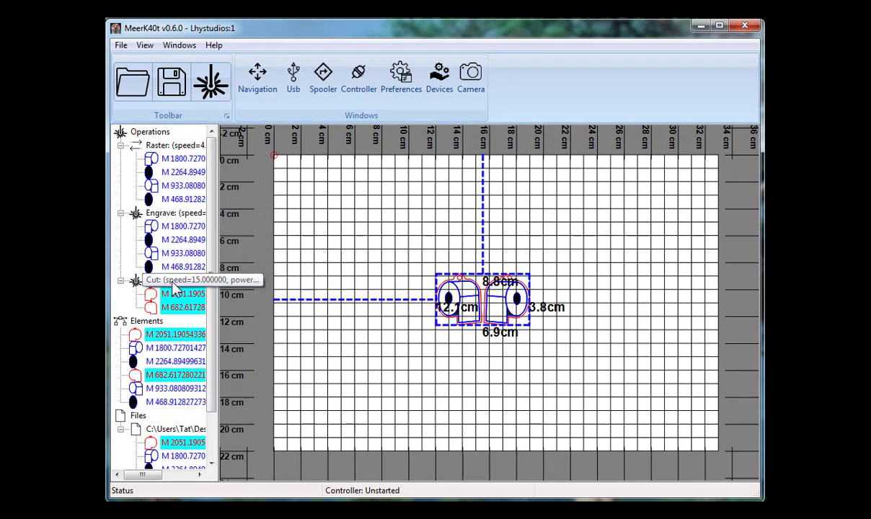
{"action": "left_click", "coordinate": [211, 83]}
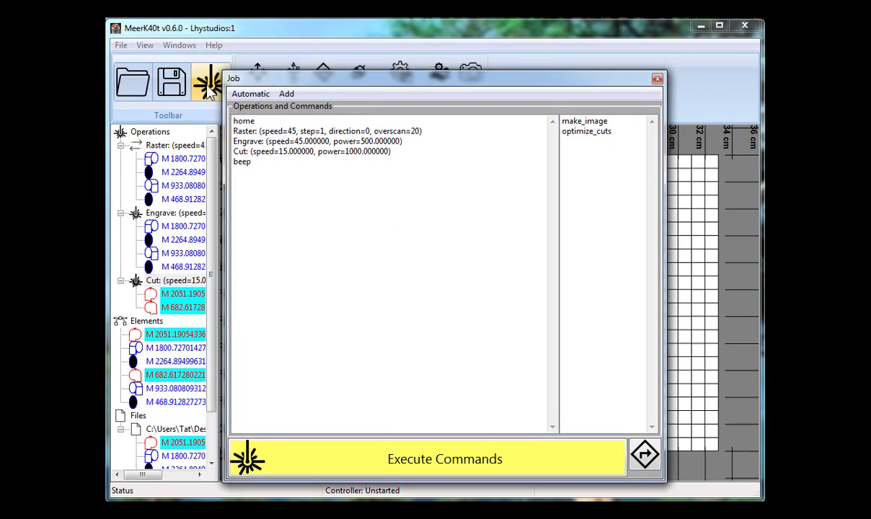
{"action": "left_click", "coordinate": [247, 122]}
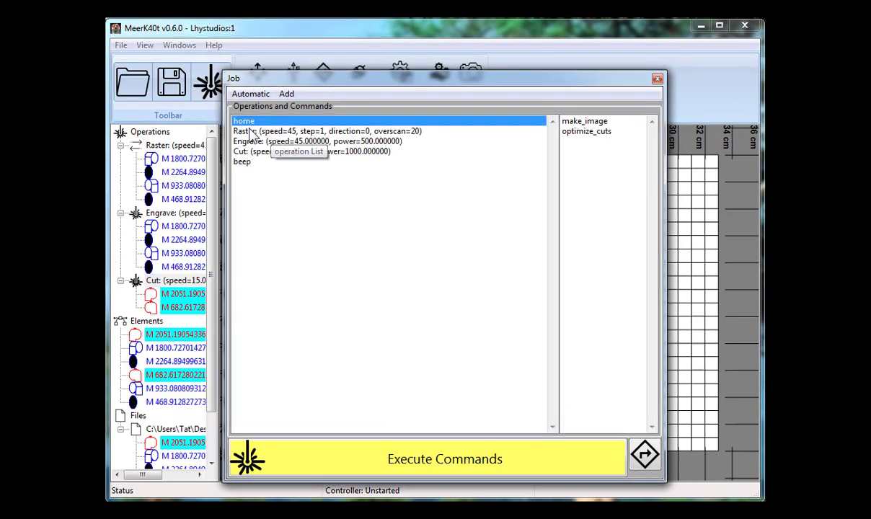
{"action": "left_click", "coordinate": [250, 94]}
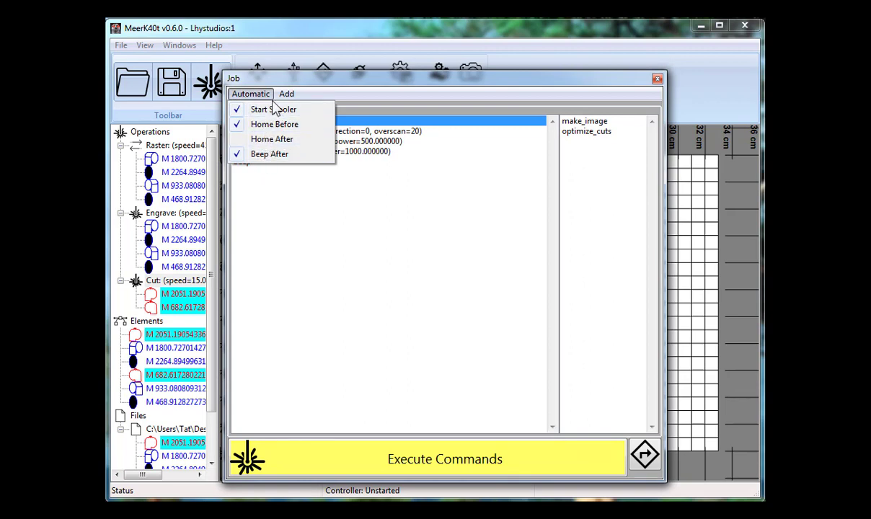
{"action": "left_click", "coordinate": [250, 94]}
{"action": "left_click", "coordinate": [245, 131]}
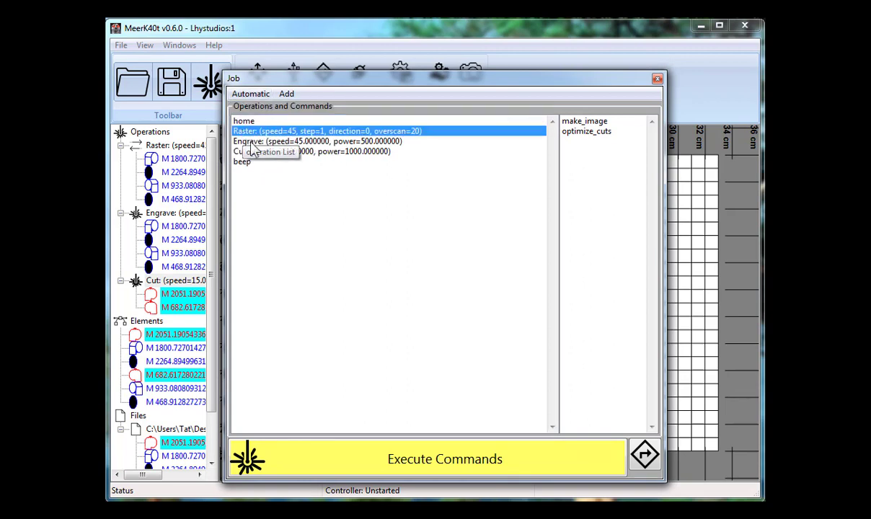
- Review the Engrave, Cut, beep steps and the make_image and optimize_cuts commands, then shift the Job window right
{"action": "left_click", "coordinate": [253, 143]}
{"action": "left_click", "coordinate": [248, 152]}
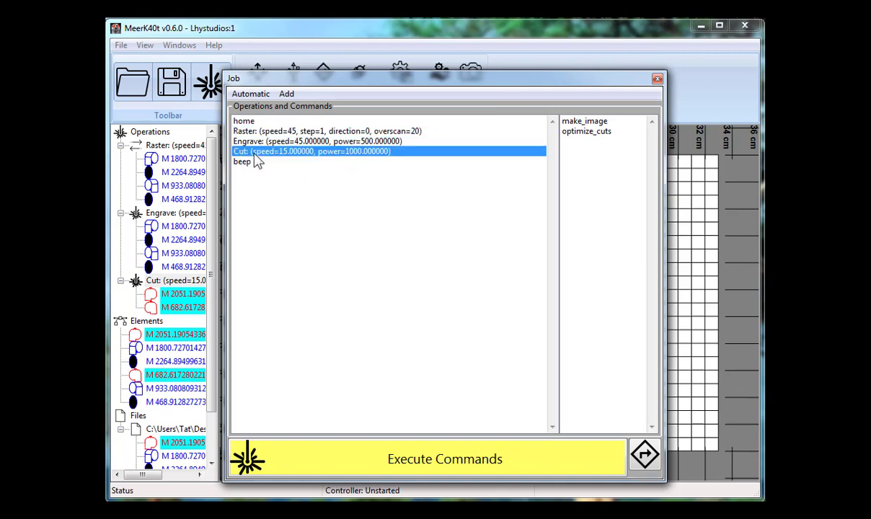
{"action": "left_click", "coordinate": [240, 163]}
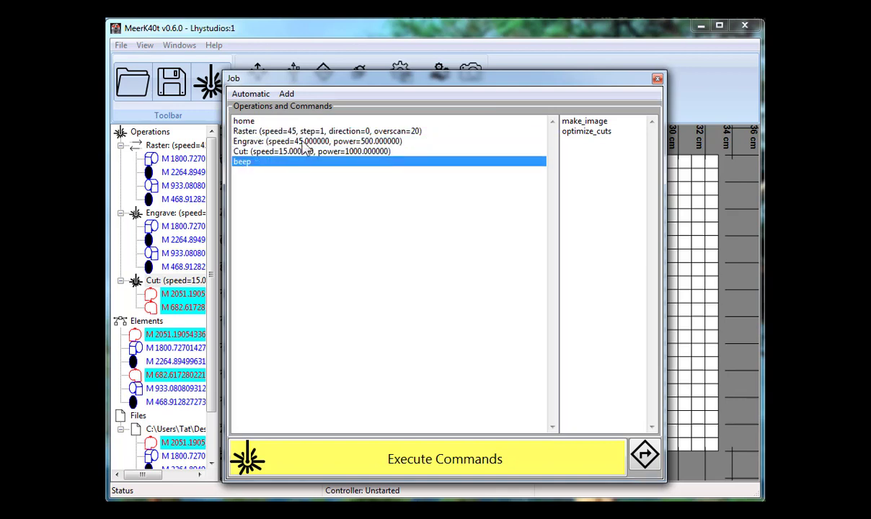
{"action": "left_click", "coordinate": [568, 122]}
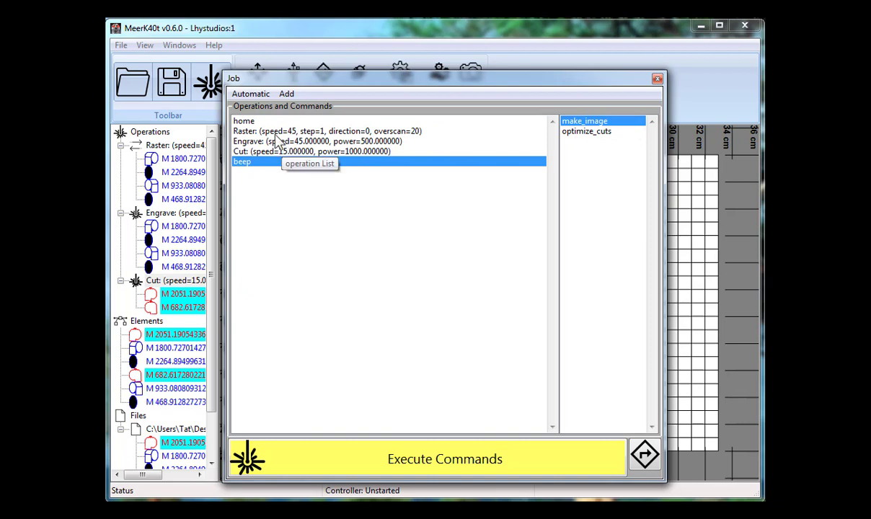
{"action": "left_click", "coordinate": [300, 134]}
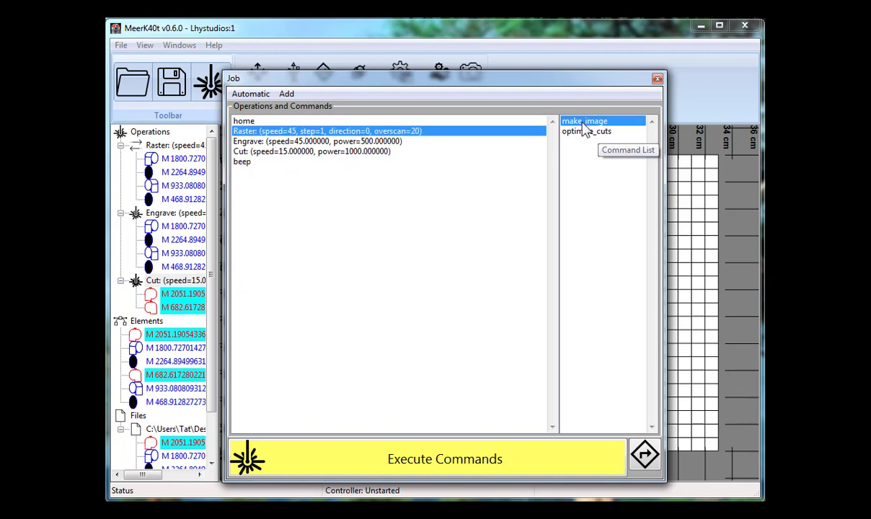
{"action": "left_click", "coordinate": [345, 153]}
{"action": "left_click", "coordinate": [585, 131]}
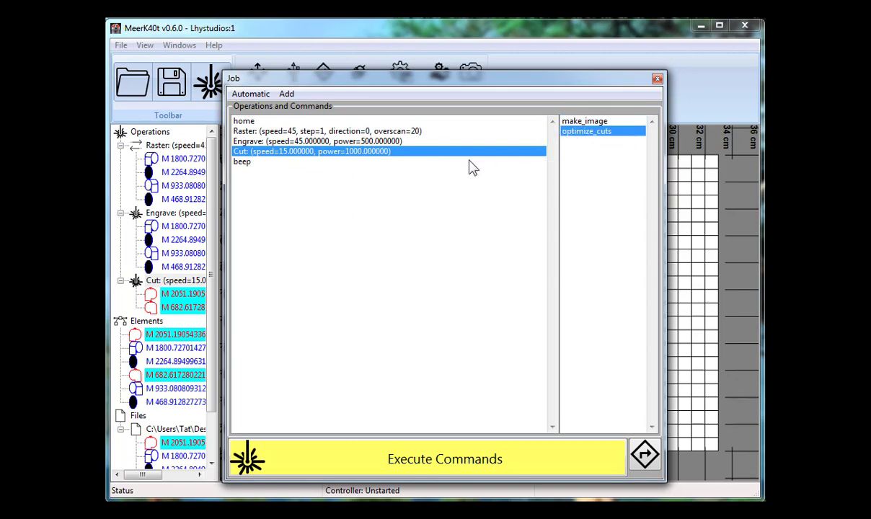
{"action": "mouse_move", "coordinate": [315, 76]}
{"action": "left_mouse_down"}
{"action": "mouse_move", "coordinate": [428, 87]}
{"action": "mouse_move", "coordinate": [318, 73]}
{"action": "left_mouse_up"}
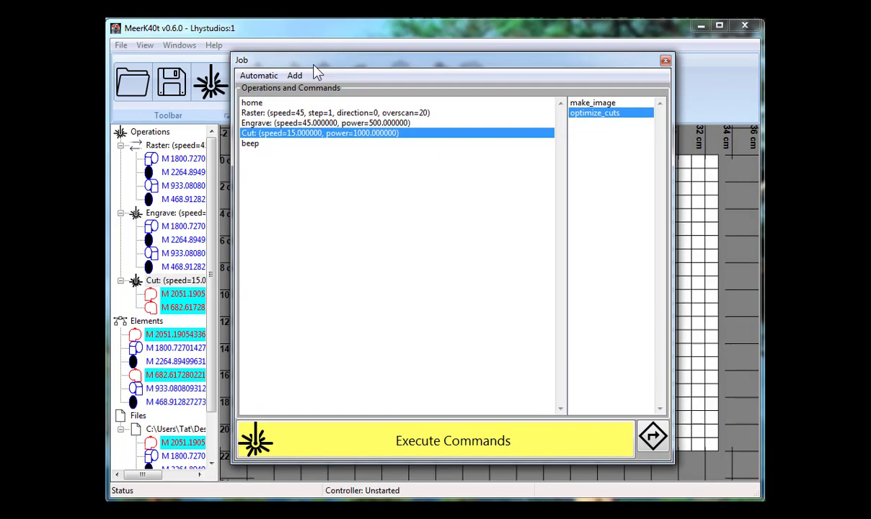
- Execute the queued make_image and optimize_cuts commands, then start the laser job
{"action": "left_click", "coordinate": [431, 453]}
{"action": "left_click_drag", "start_coordinate": [339, 62], "coordinate": [416, 71]}
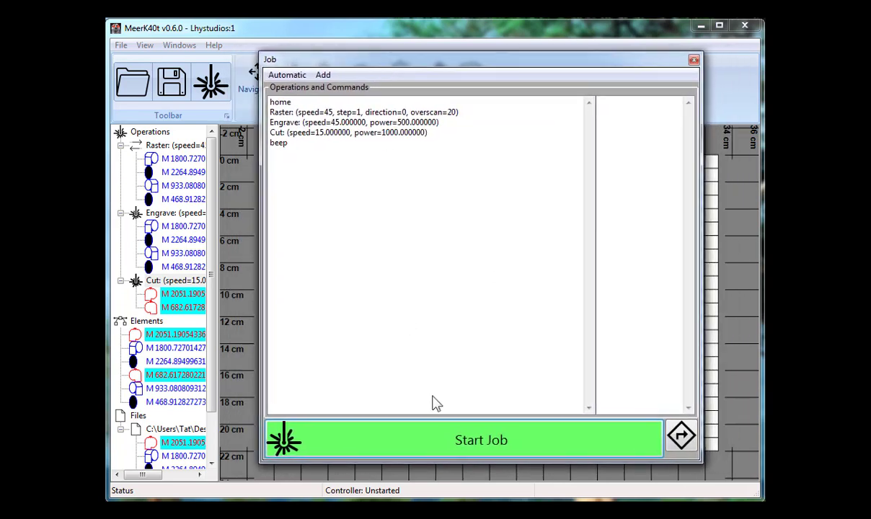
{"action": "left_click", "coordinate": [464, 443]}
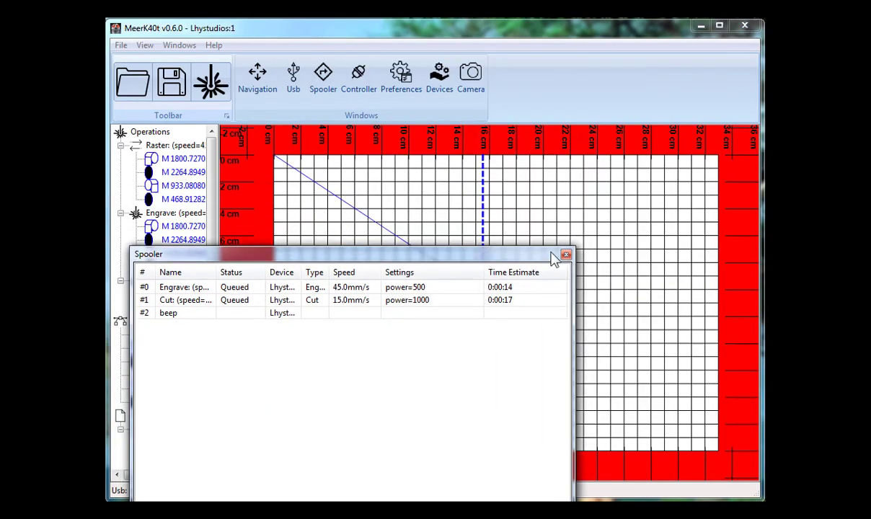
- Close the Spooler, then inspect the Controller panel, moving it around before closing it
{"action": "left_click", "coordinate": [566, 257]}
{"action": "left_click", "coordinate": [359, 80]}
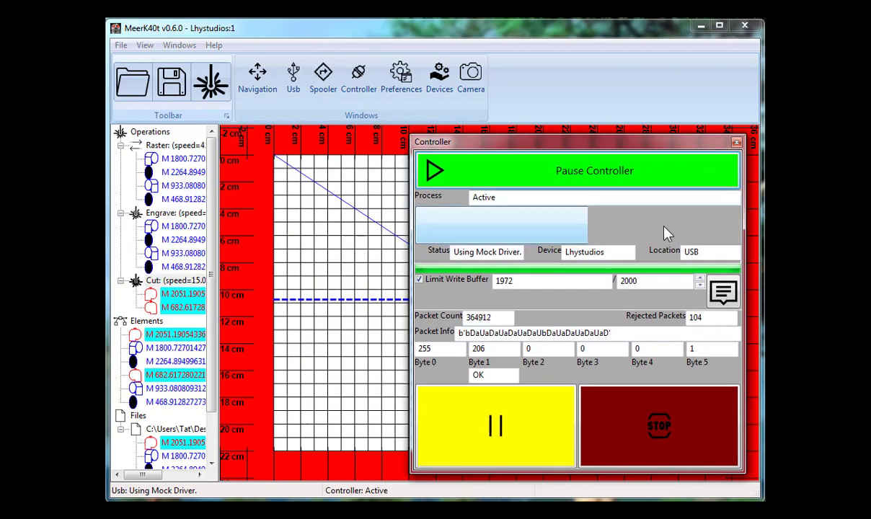
{"action": "left_click_drag", "start_coordinate": [552, 144], "coordinate": [459, 151]}
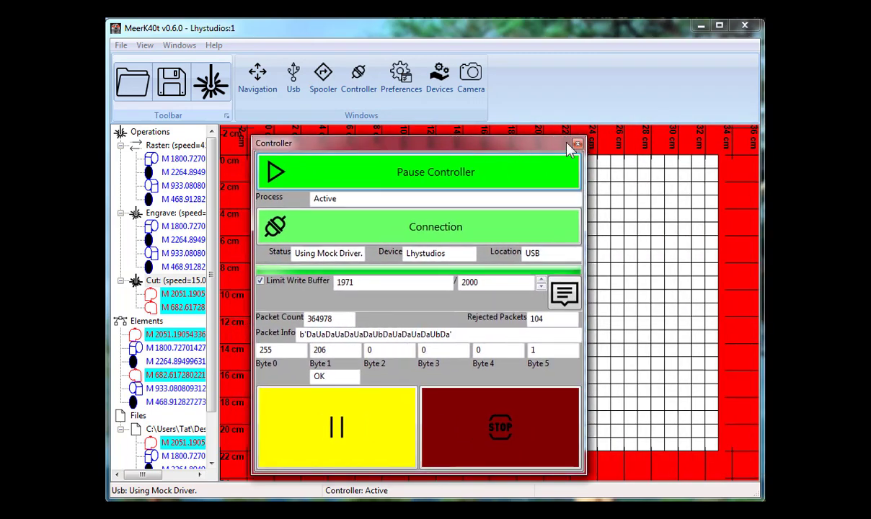
{"action": "left_click_drag", "start_coordinate": [546, 148], "coordinate": [763, 164]}
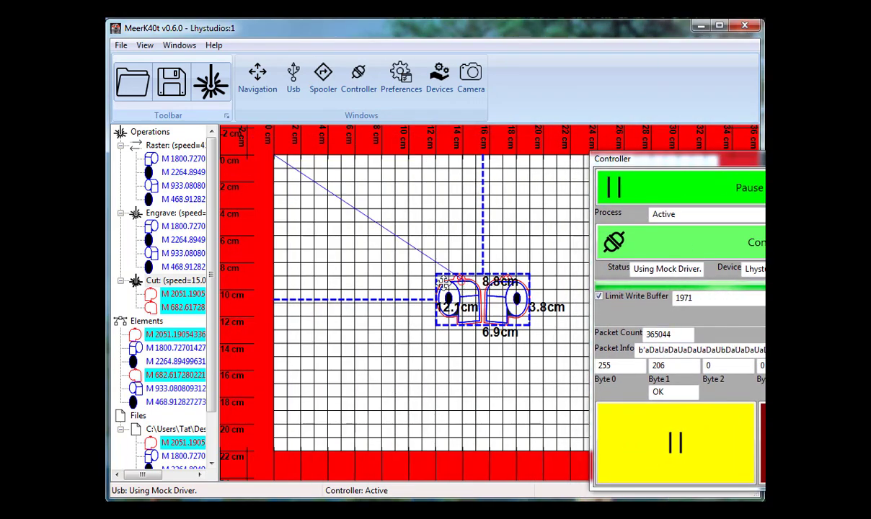
{"action": "left_click_drag", "start_coordinate": [666, 161], "coordinate": [523, 146]}
{"action": "left_click_drag", "start_coordinate": [453, 137], "coordinate": [351, 137]}
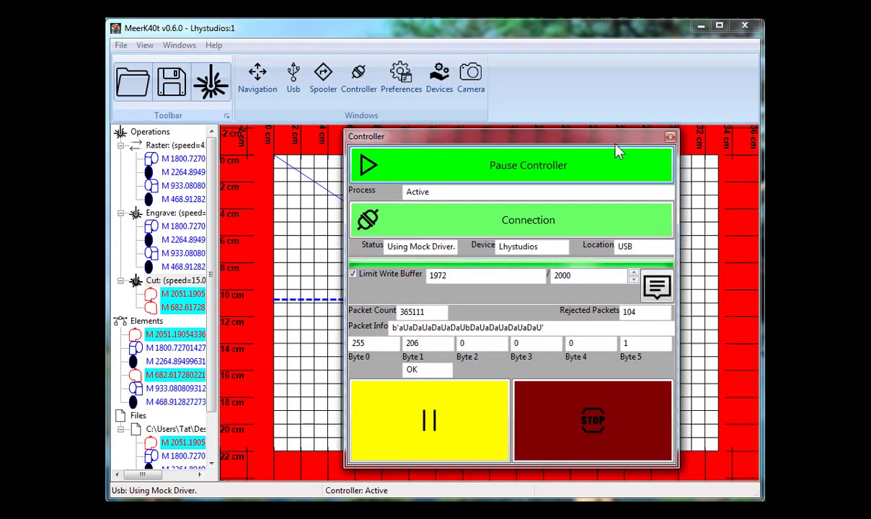
{"action": "left_click", "coordinate": [670, 137]}
- Reopen the Spooler, move it aside, and return to the bed with all elements selected
{"action": "left_click", "coordinate": [177, 280]}
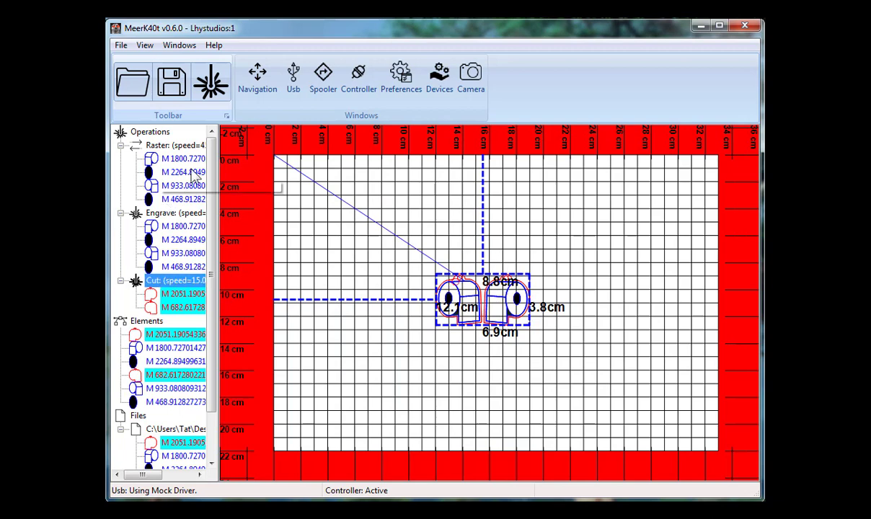
{"action": "left_click", "coordinate": [325, 81]}
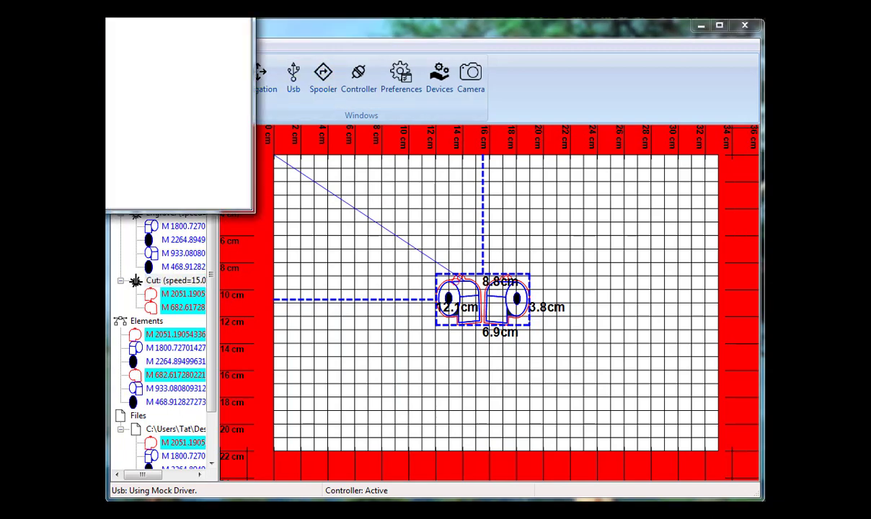
{"action": "left_click_drag", "start_coordinate": [608, 132], "coordinate": [674, 162]}
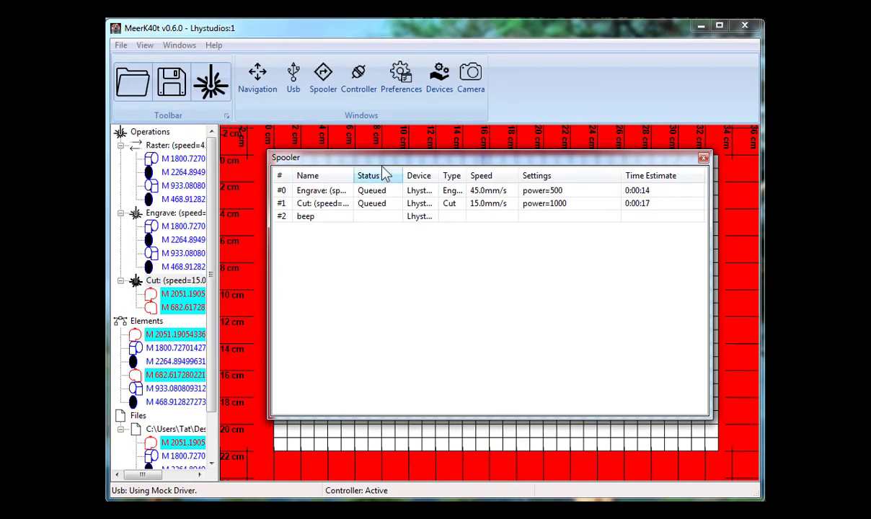
{"action": "left_click_drag", "start_coordinate": [354, 166], "coordinate": [456, 186]}
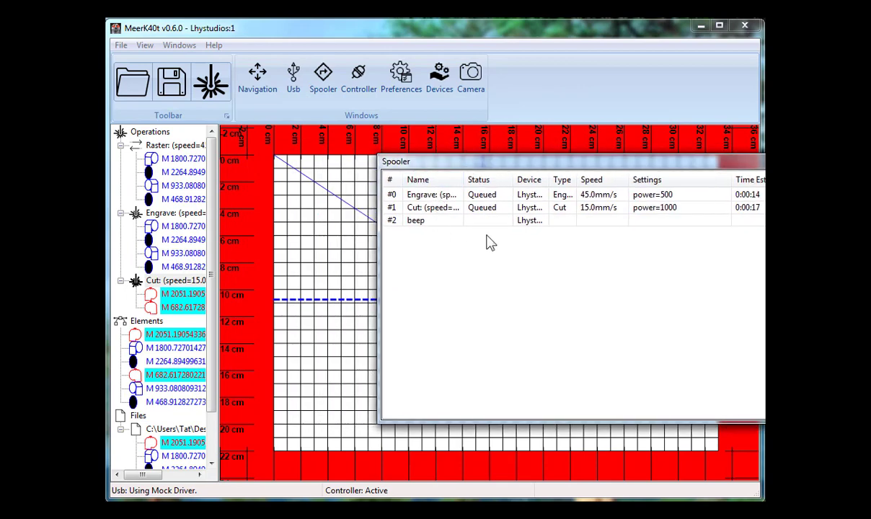
{"action": "left_click", "coordinate": [550, 171]}
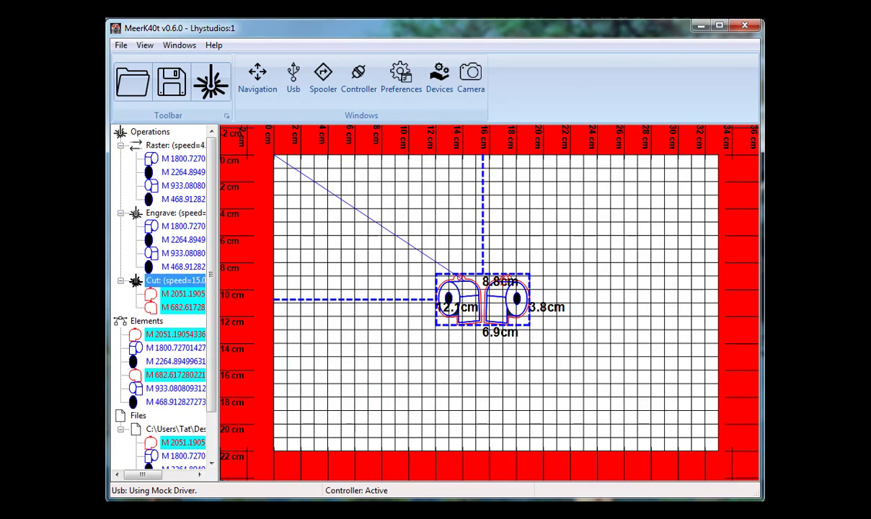
{"action": "left_click", "coordinate": [138, 323]}
- Clear all elements and import the Escher lute woodcut image onto the bed
{"action": "right_click", "coordinate": [153, 324]}
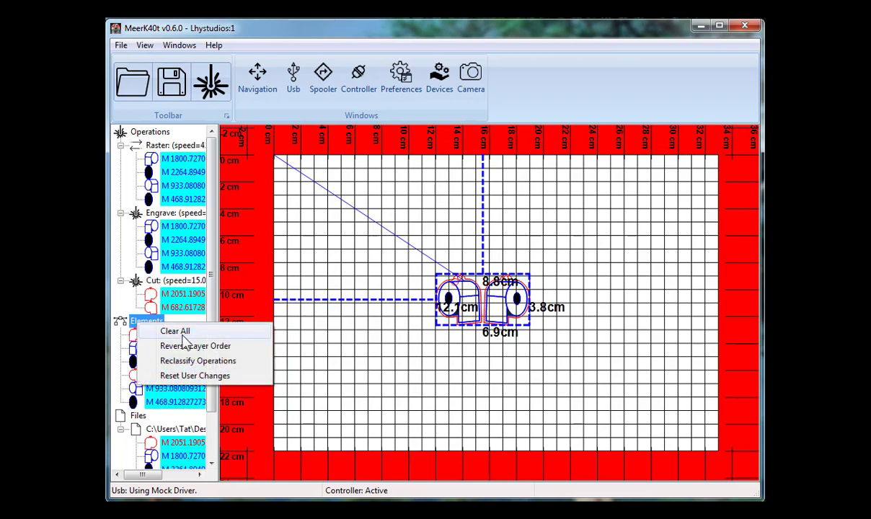
{"action": "left_click", "coordinate": [176, 333]}
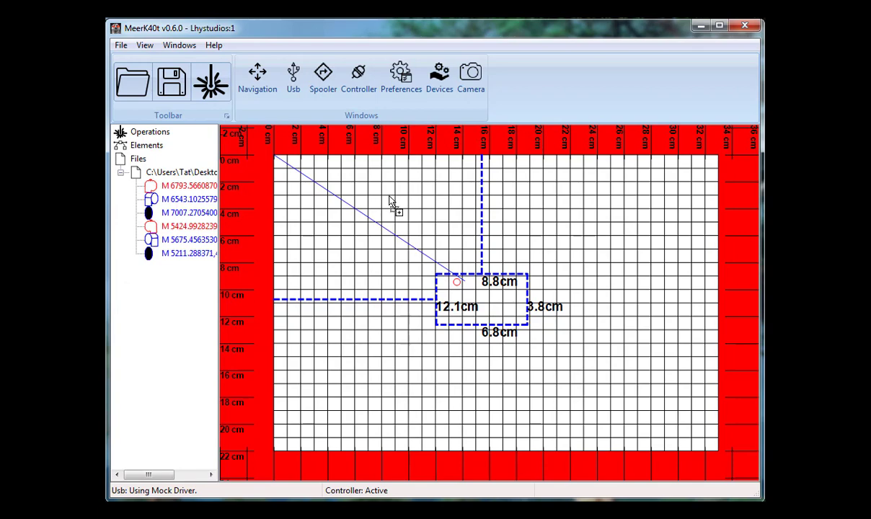
{"action": "left_click_drag", "start_coordinate": [390, 200], "coordinate": [353, 196]}
{"action": "middle_click_drag", "start_coordinate": [285, 167], "coordinate": [301, 183]}
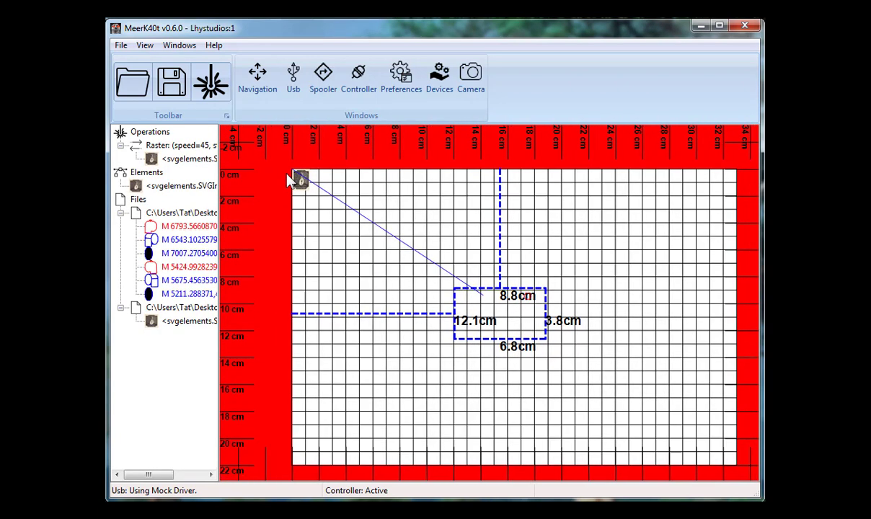
{"action": "left_click", "coordinate": [292, 176]}
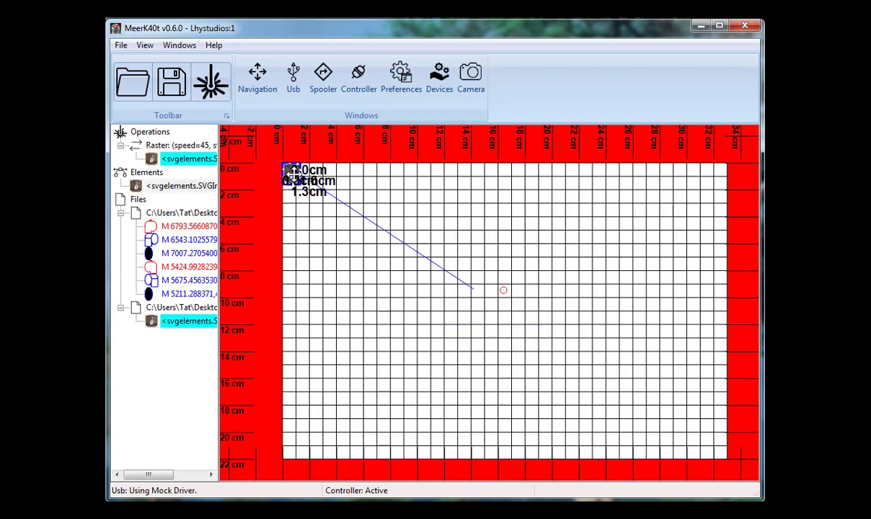
{"action": "left_click_drag", "start_coordinate": [370, 207], "coordinate": [370, 209]}
- Change the image's raster step, place it near the top-left, and dither it to 1 bit
{"action": "right_click", "coordinate": [370, 209]}
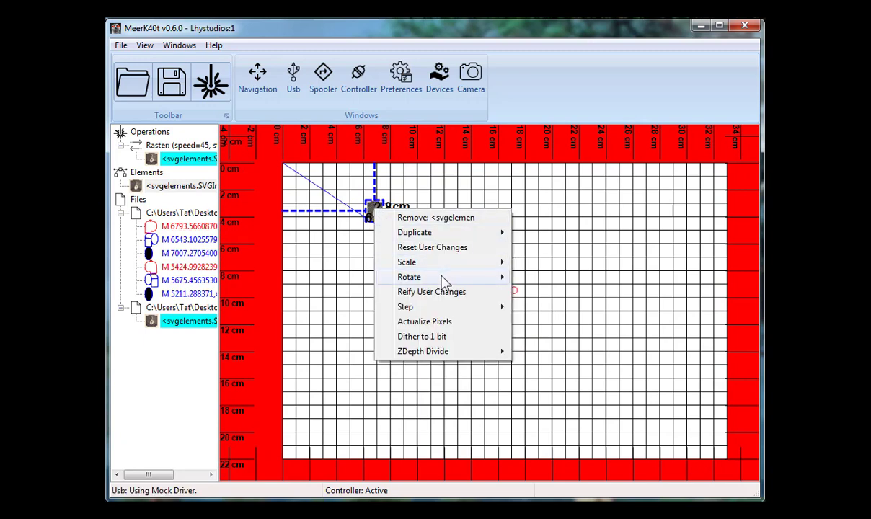
{"action": "mouse_move", "coordinate": [448, 268]}
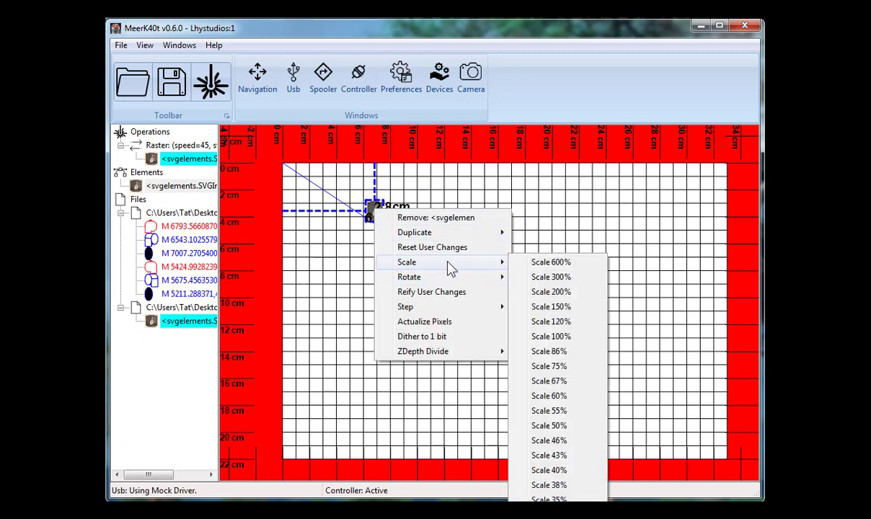
{"action": "mouse_move", "coordinate": [447, 310]}
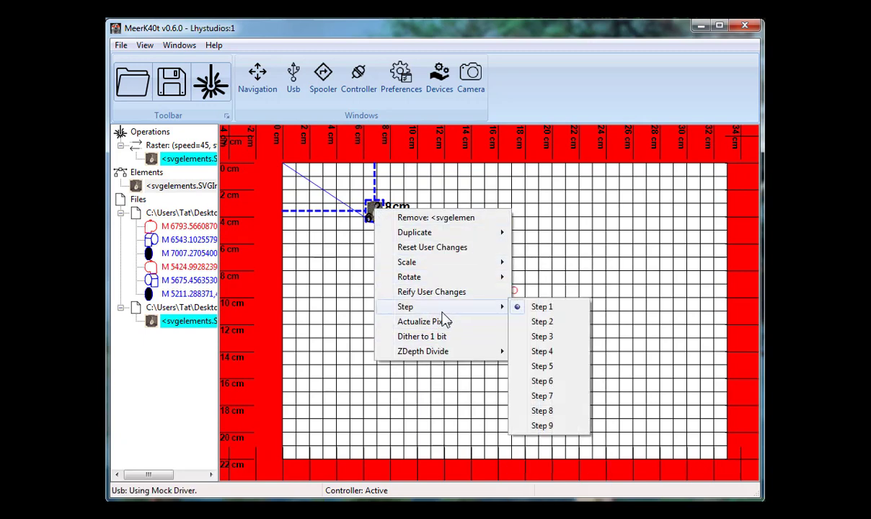
{"action": "left_click", "coordinate": [539, 350]}
{"action": "left_click_drag", "start_coordinate": [407, 246], "coordinate": [356, 221]}
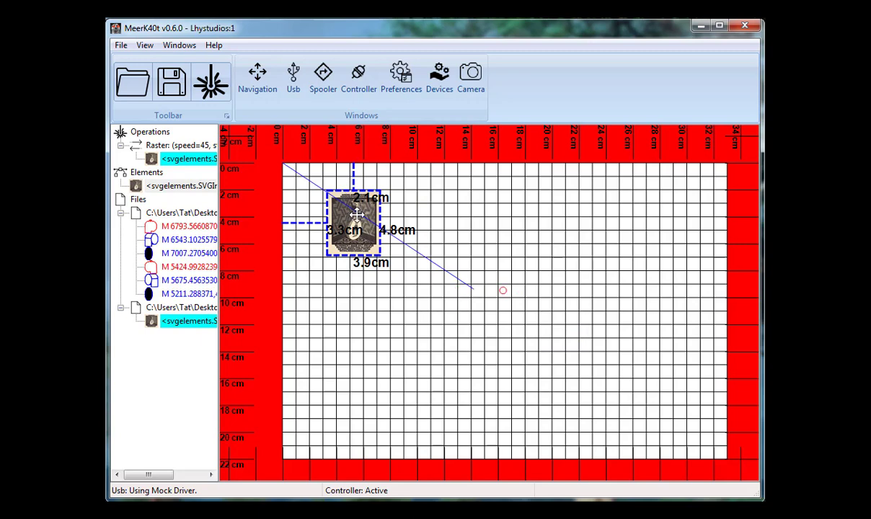
{"action": "right_click", "coordinate": [356, 217]}
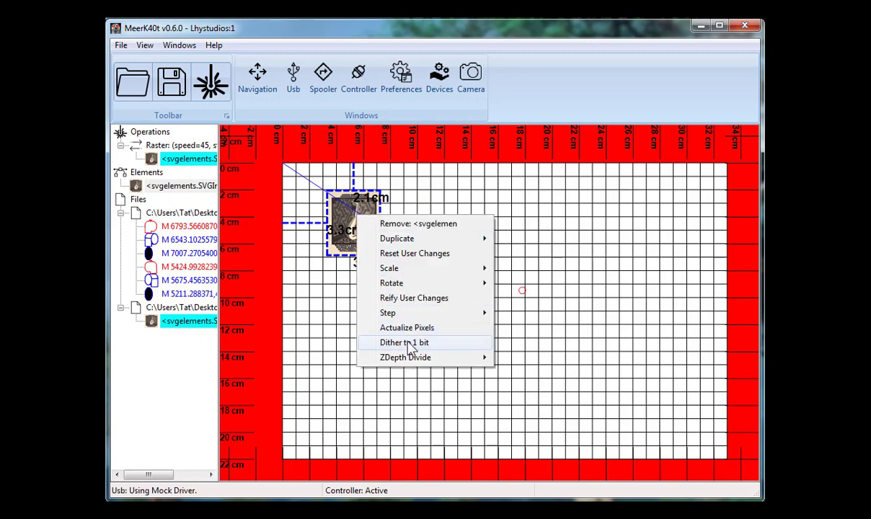
{"action": "left_click", "coordinate": [404, 342]}
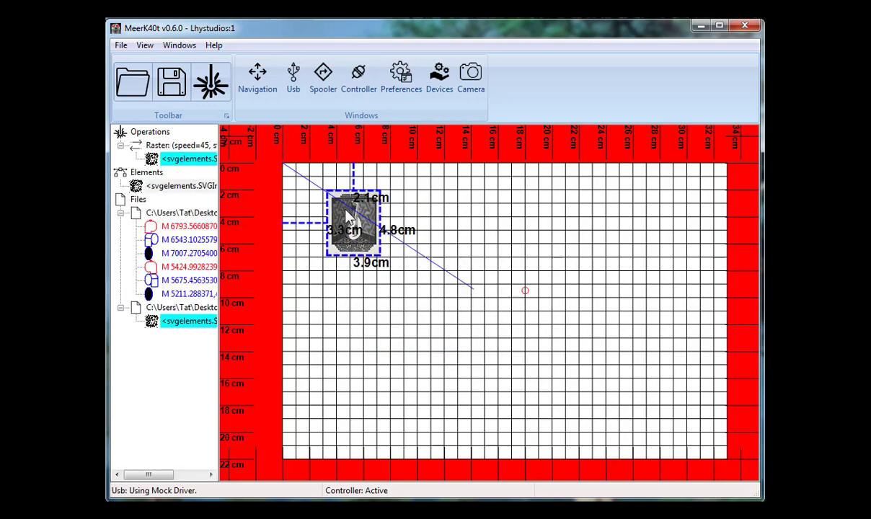
{"action": "scroll", "coordinate": [345, 210], "scroll_direction": "up", "scroll_amount": 5}
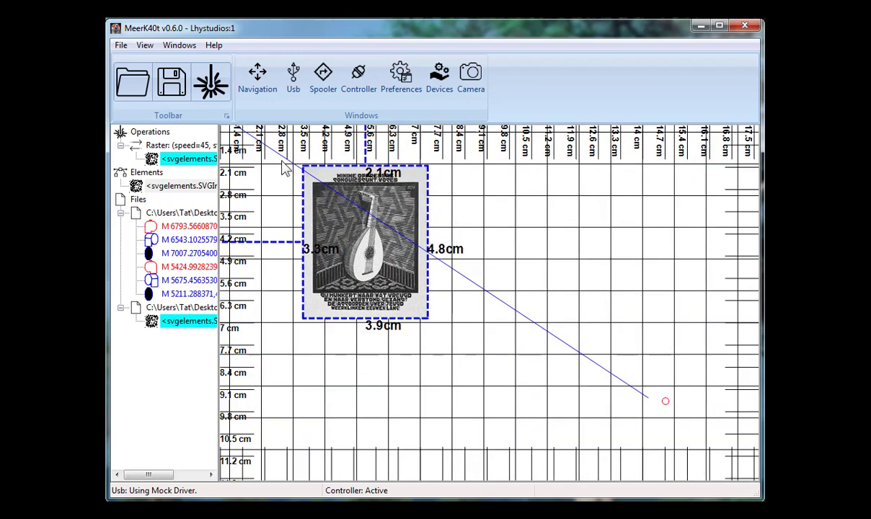
- Raise the Raster operation's raster step from 1 to 3 in Raster Properties
{"action": "double_click", "coordinate": [178, 145]}
{"action": "left_click", "coordinate": [457, 228]}
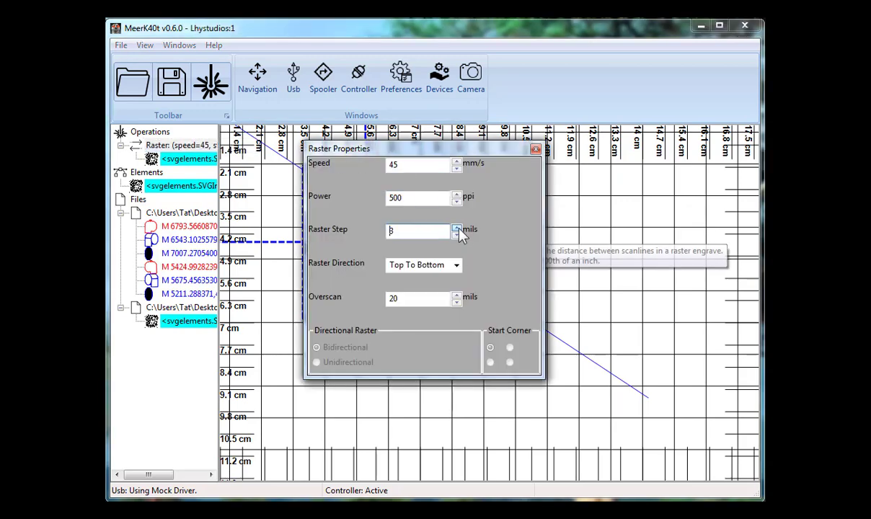
{"action": "left_click", "coordinate": [456, 228]}
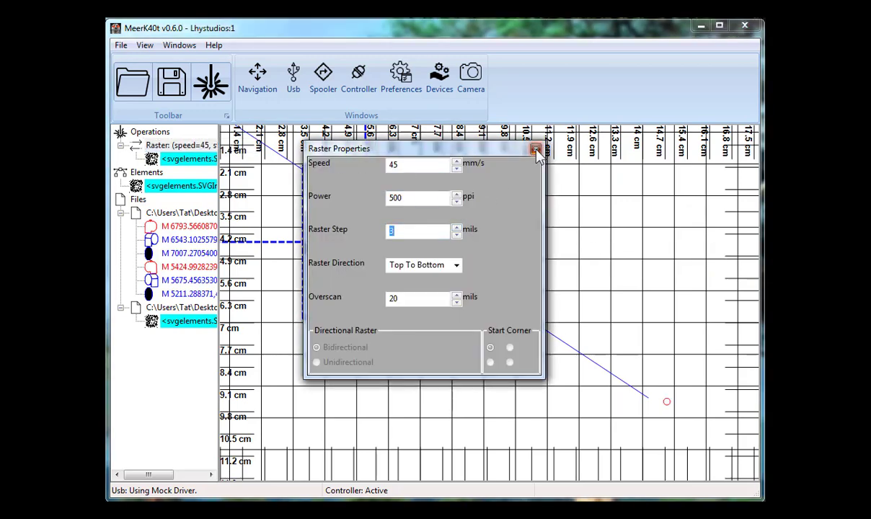
{"action": "left_click", "coordinate": [535, 150]}
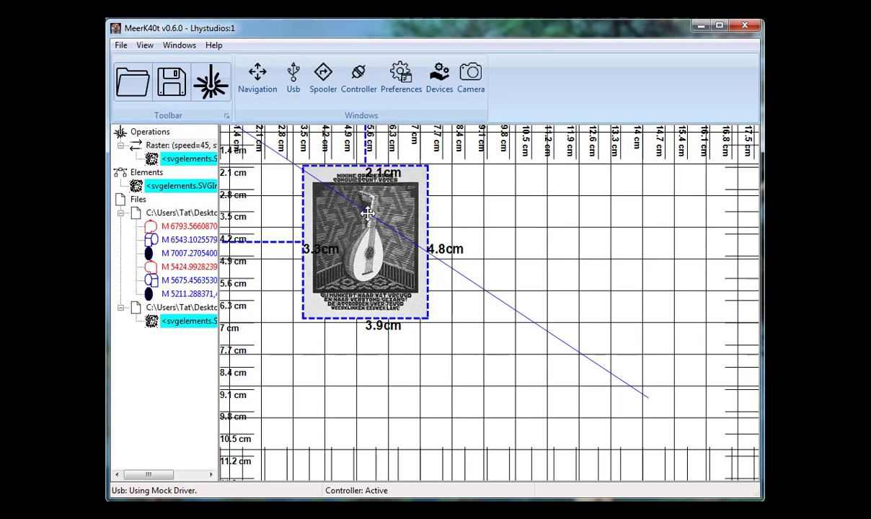
- Try starting the raster job, recheck the Raster settings, and select the actualize command
{"action": "left_click", "coordinate": [209, 83]}
{"action": "left_click_drag", "start_coordinate": [312, 66], "coordinate": [349, 66]}
{"action": "left_click", "coordinate": [440, 447]}
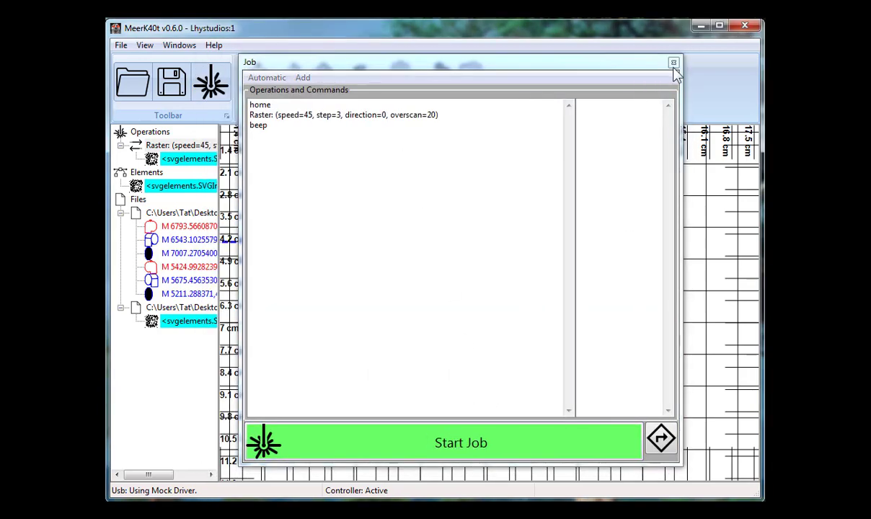
{"action": "left_click", "coordinate": [210, 147]}
{"action": "double_click", "coordinate": [210, 148]}
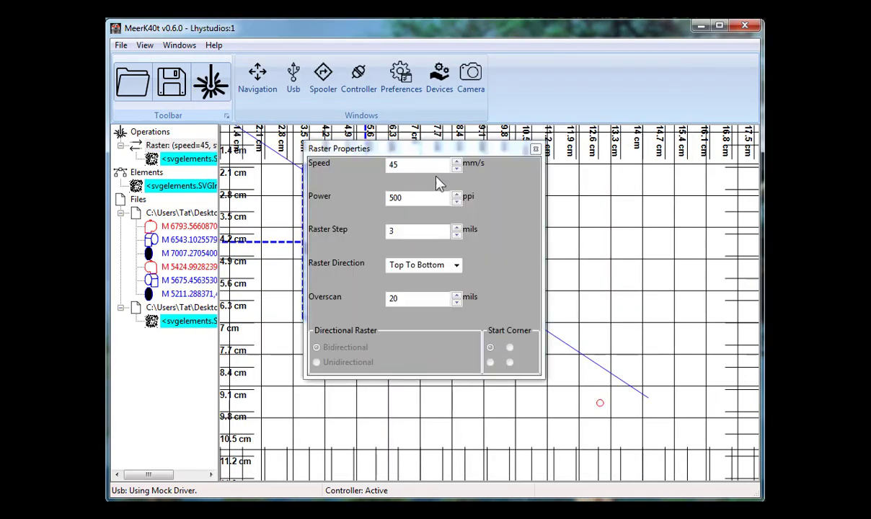
{"action": "left_click", "coordinate": [535, 148]}
{"action": "left_click", "coordinate": [207, 148]}
{"action": "double_click", "coordinate": [207, 148]}
{"action": "left_click", "coordinate": [535, 148]}
{"action": "left_click", "coordinate": [202, 83]}
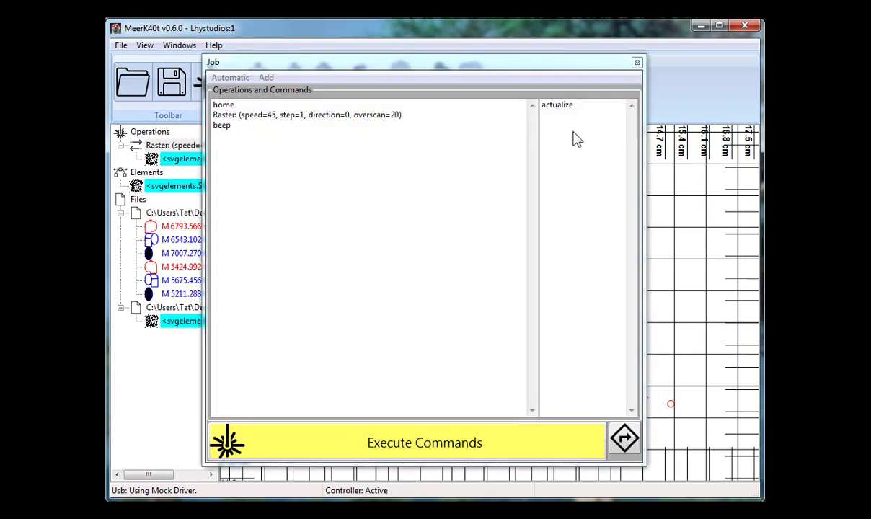
{"action": "left_click", "coordinate": [559, 106]}
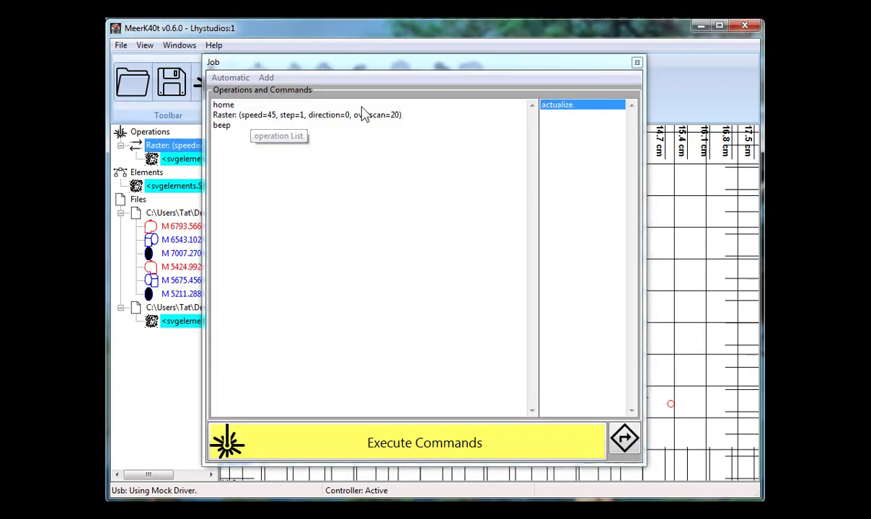
{"action": "left_click", "coordinate": [637, 64]}
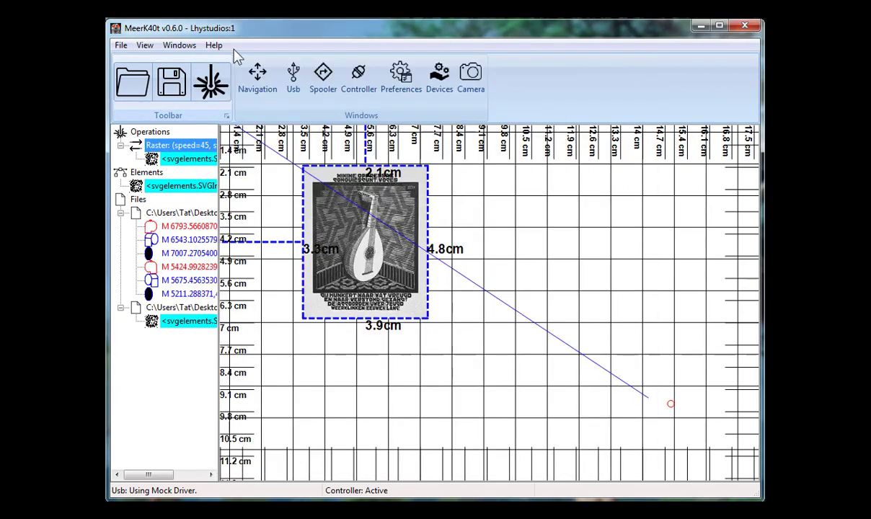
- Reopen Raster Properties and adjust the raster step so it ends at 3 mils
{"action": "double_click", "coordinate": [180, 145]}
{"action": "left_click", "coordinate": [456, 228]}
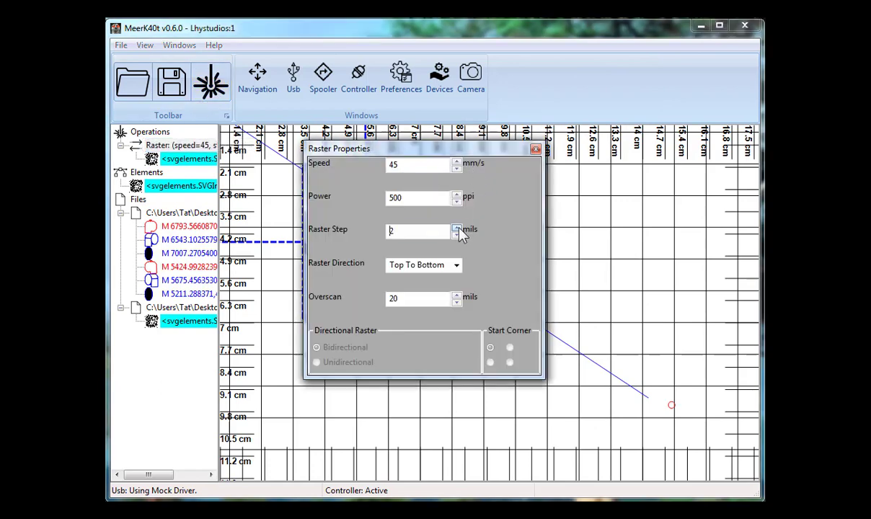
{"action": "left_click", "coordinate": [535, 149]}
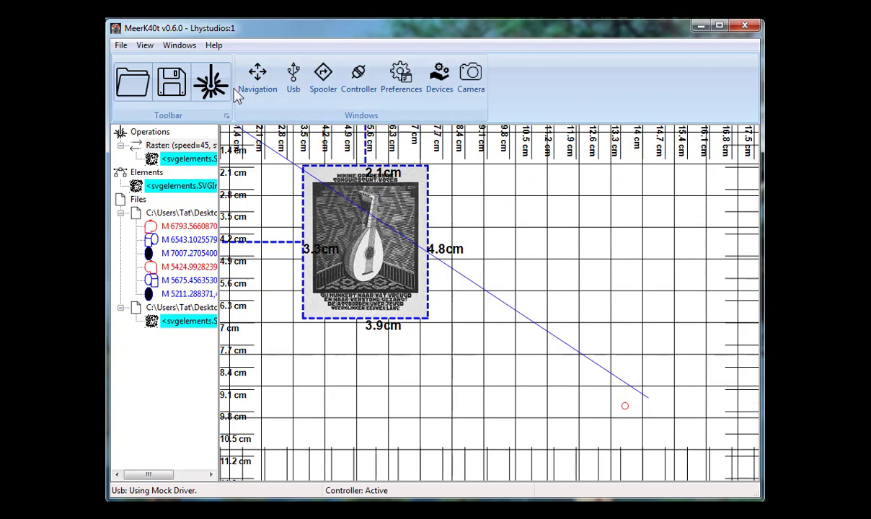
- Spool the raster job and check its home, Raster and beep rows before closing the Spooler
{"action": "left_click", "coordinate": [211, 82]}
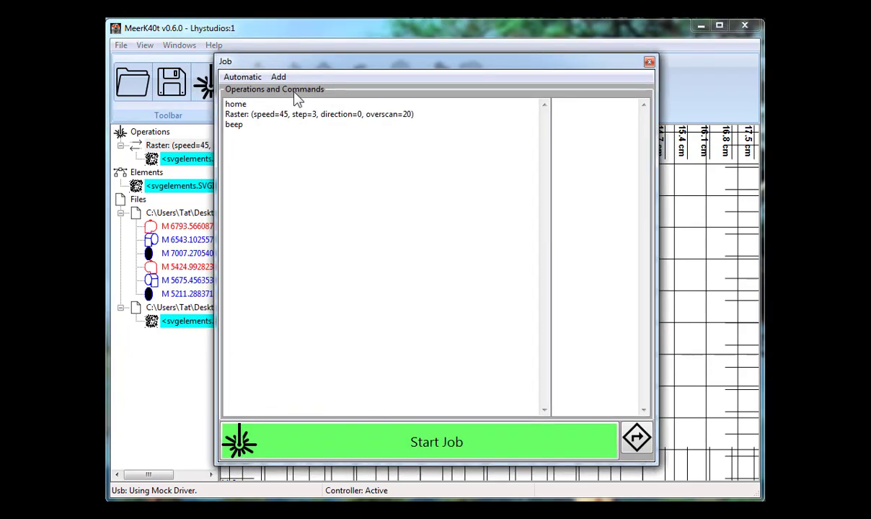
{"action": "left_click", "coordinate": [420, 440]}
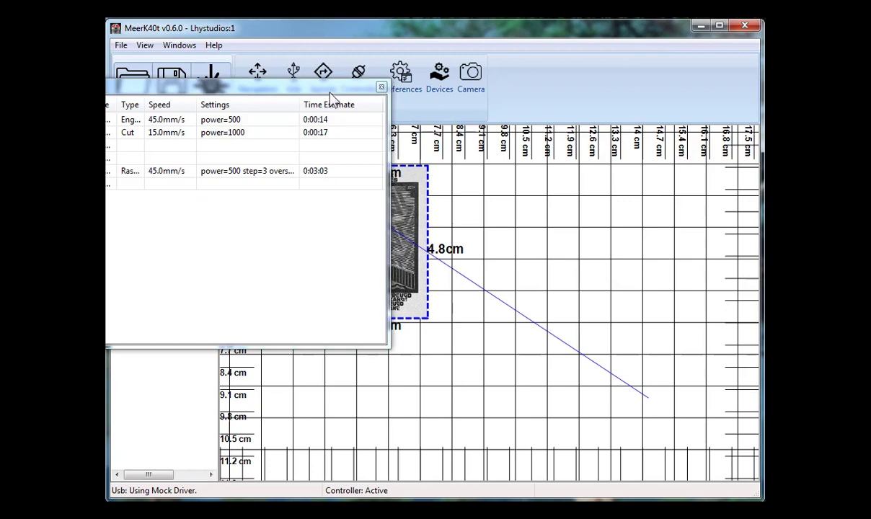
{"action": "left_click", "coordinate": [250, 248]}
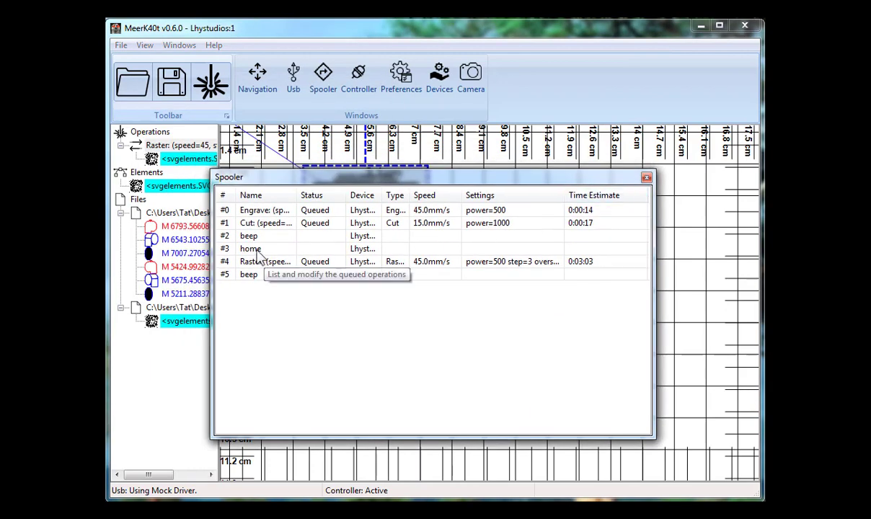
{"action": "left_click", "coordinate": [246, 262]}
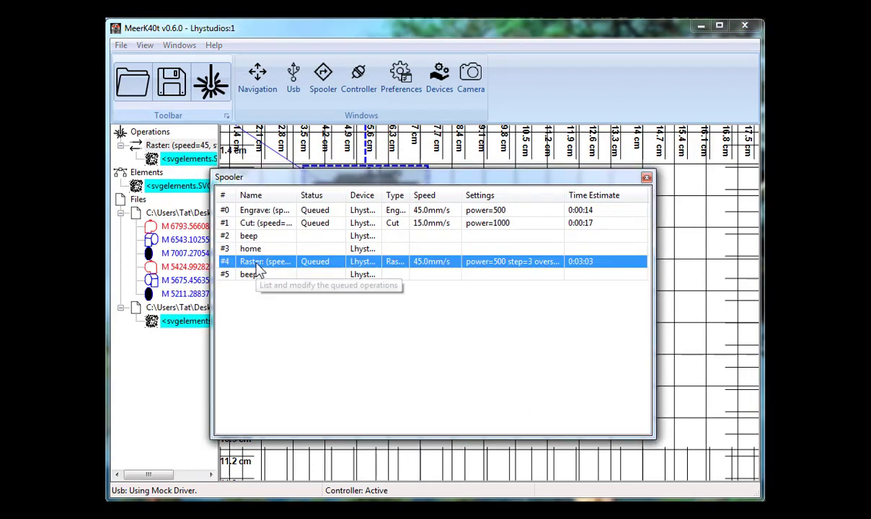
{"action": "left_click", "coordinate": [249, 275]}
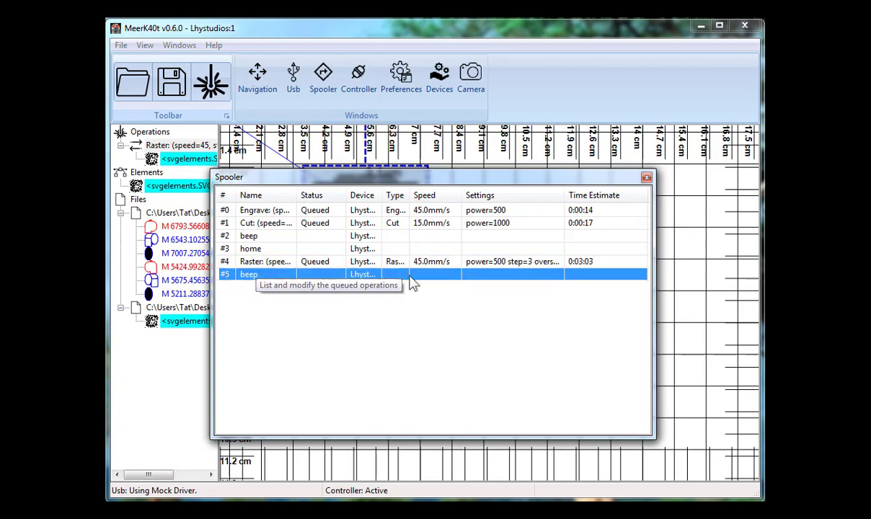
{"action": "left_click", "coordinate": [646, 178]}
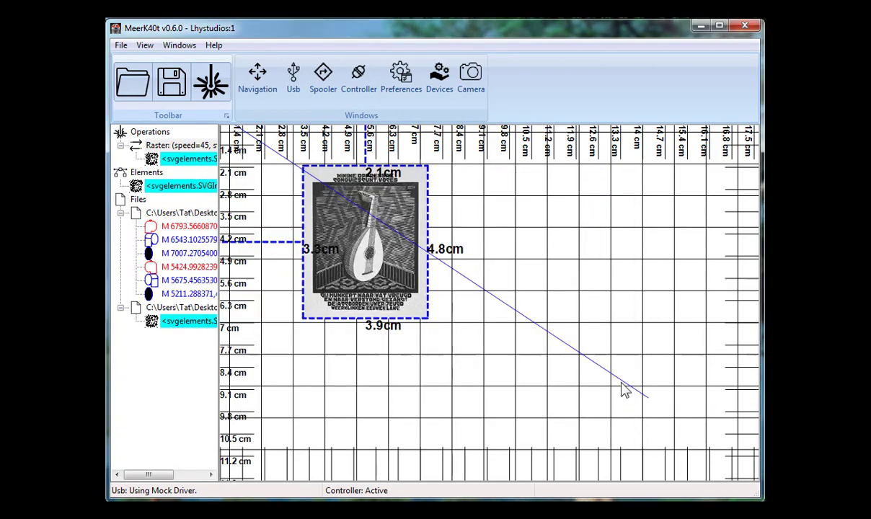
- Pan and zoom out the canvas so the lute image and the bed origin are both visible
{"action": "middle_click_drag", "start_coordinate": [684, 352], "coordinate": [427, 230]}
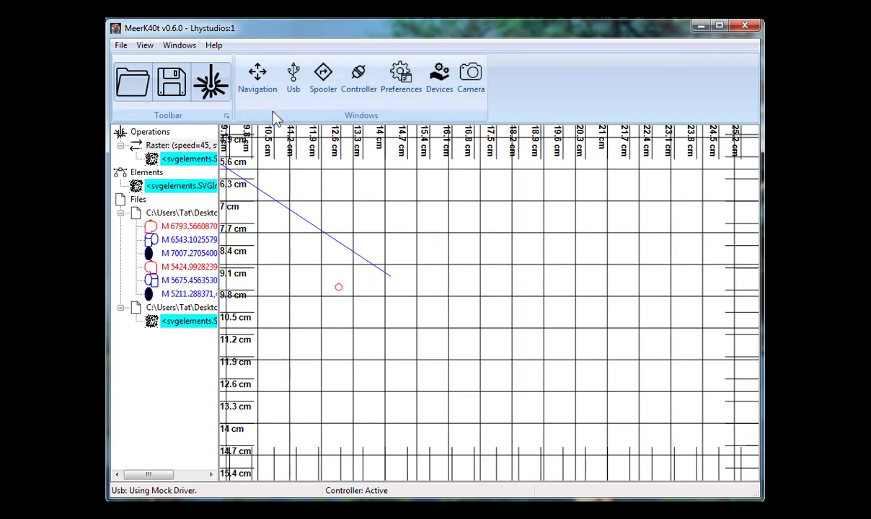
{"action": "middle_click_drag", "start_coordinate": [293, 171], "coordinate": [599, 343]}
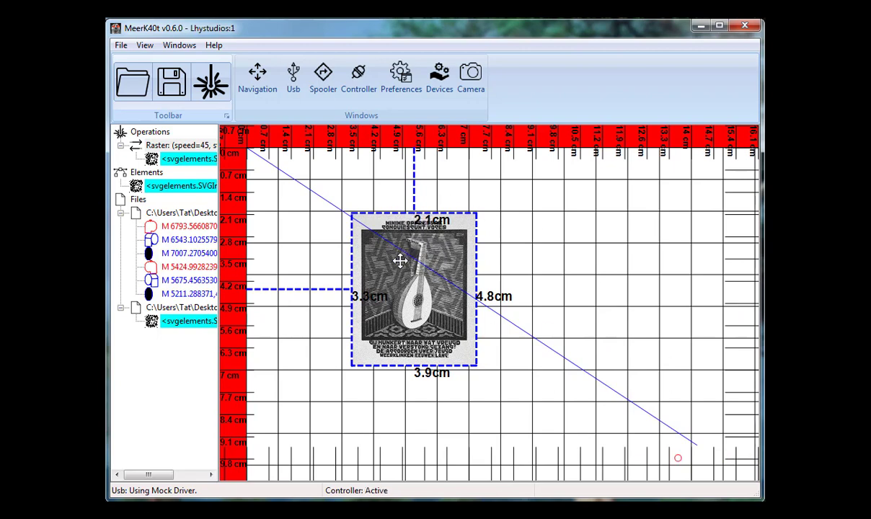
{"action": "left_click_drag", "start_coordinate": [401, 258], "coordinate": [655, 226]}
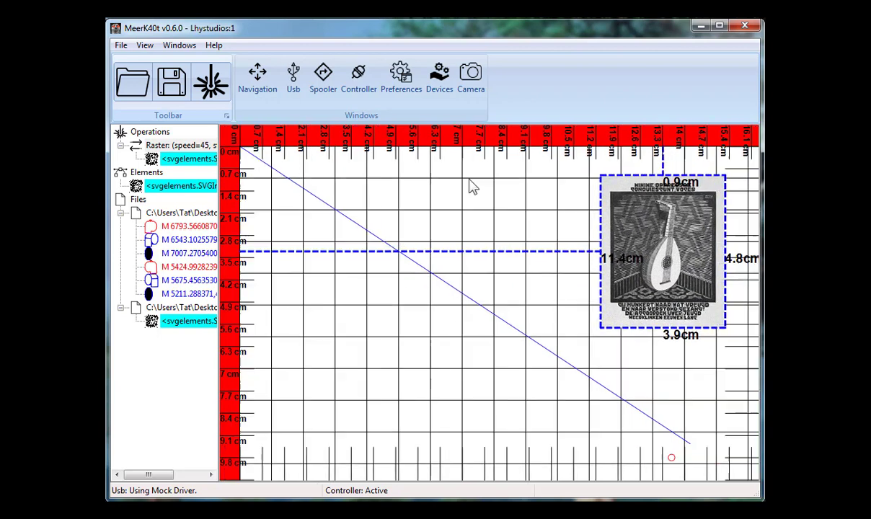
{"action": "scroll", "coordinate": [441, 184], "scroll_direction": "right", "scroll_amount": 5}
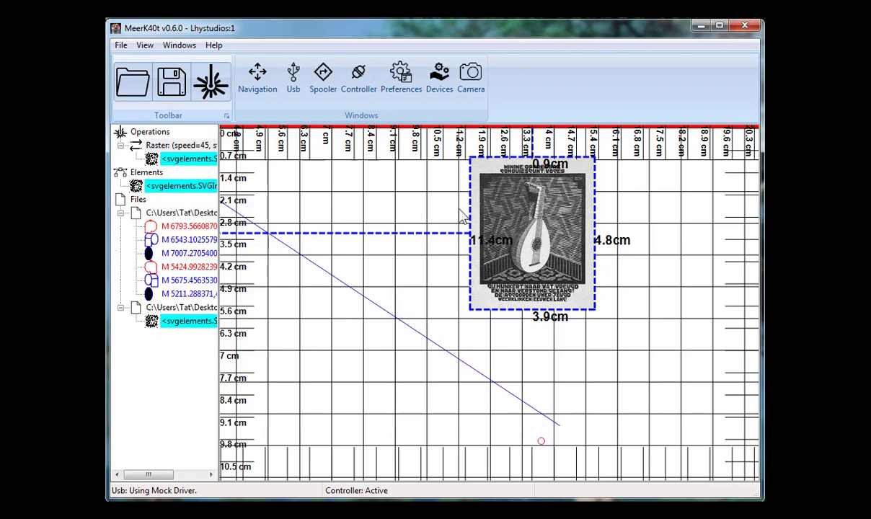
{"action": "middle_click_drag", "start_coordinate": [413, 202], "coordinate": [541, 248]}
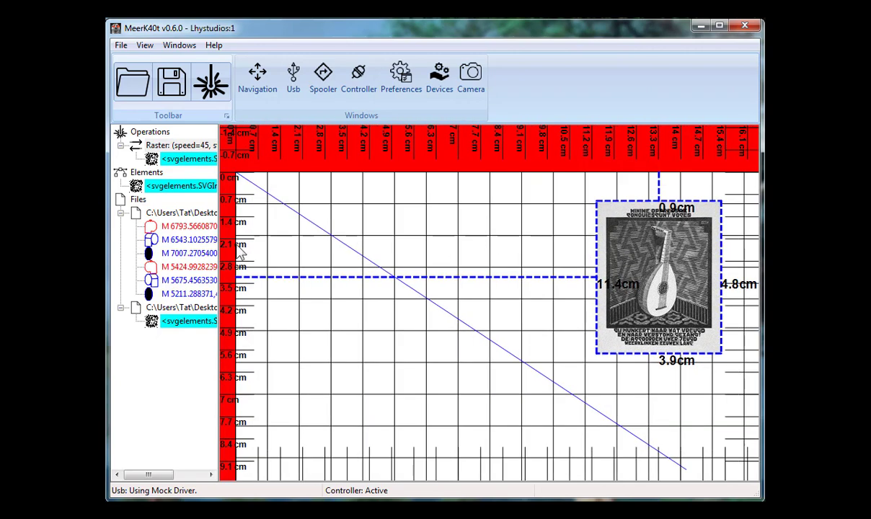
{"action": "scroll", "coordinate": [462, 245], "scroll_direction": "down", "scroll_amount": 6}
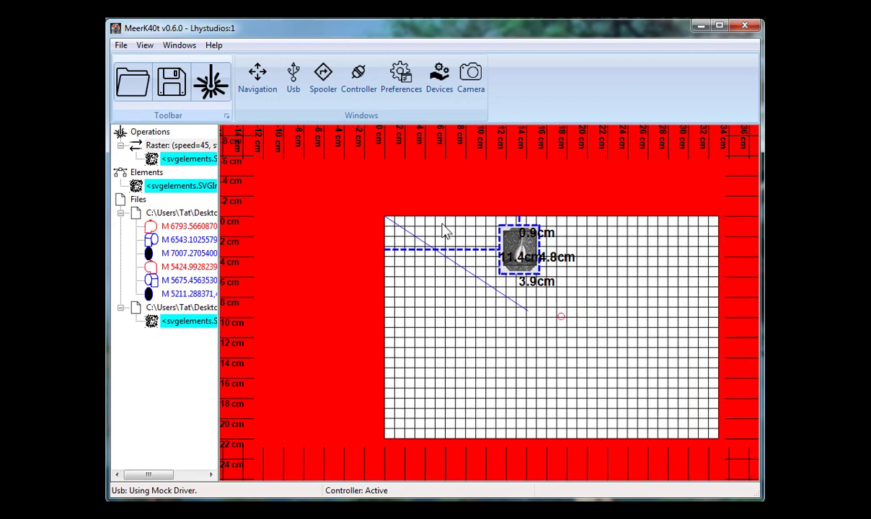
- Drag the lute image to about 2.2 cm from the left and 2.3 cm down on the bed
{"action": "left_click_drag", "start_coordinate": [411, 236], "coordinate": [570, 232]}
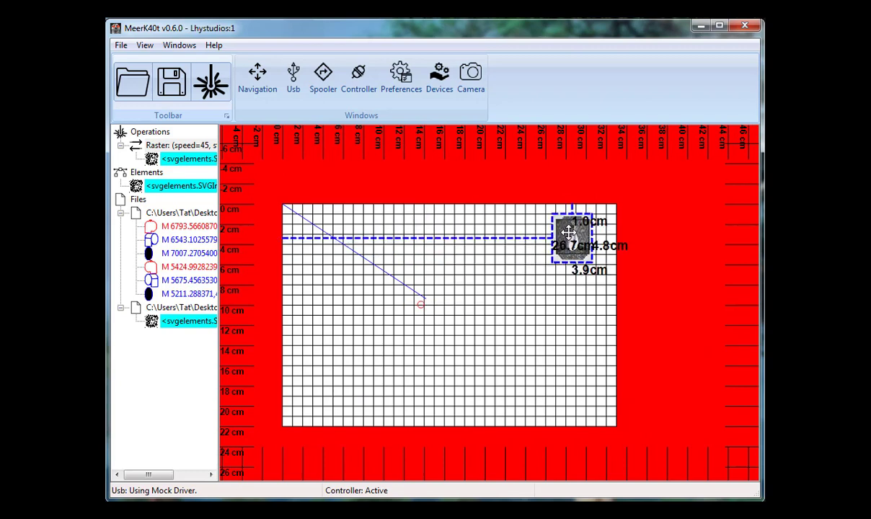
{"action": "left_click_drag", "start_coordinate": [569, 233], "coordinate": [587, 389]}
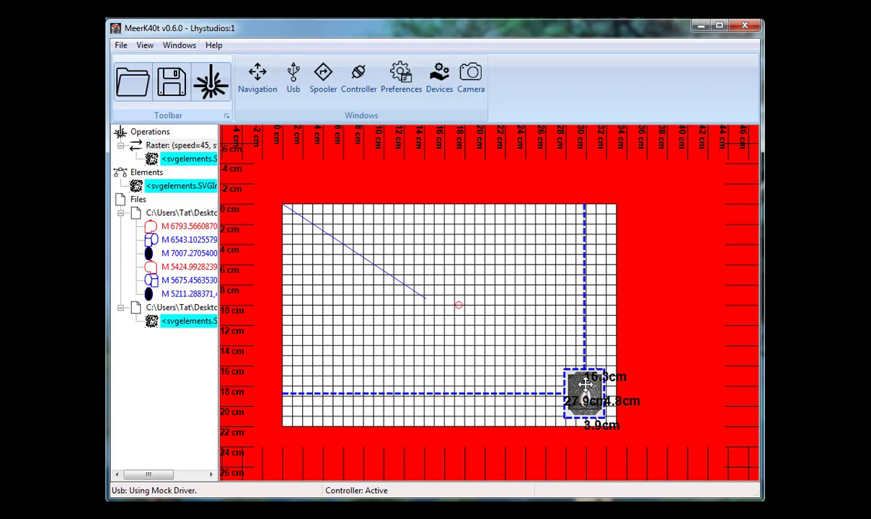
{"action": "left_click_drag", "start_coordinate": [585, 386], "coordinate": [346, 369]}
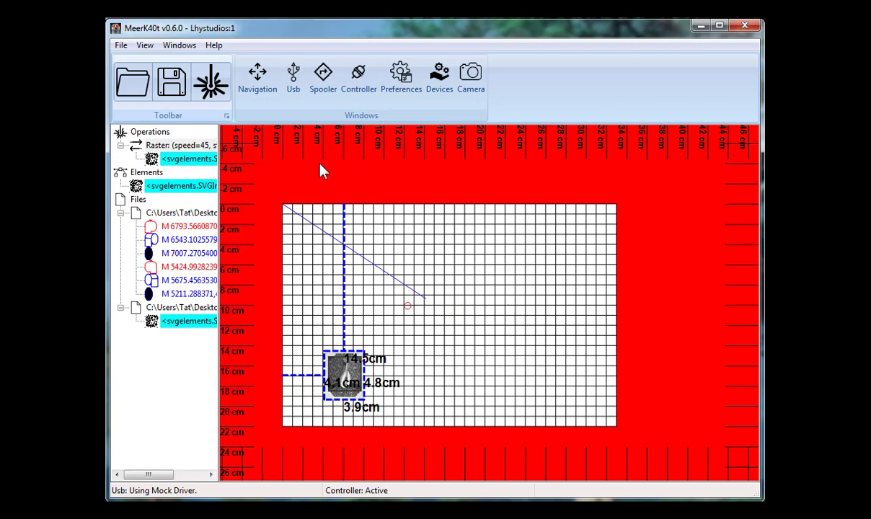
{"action": "left_click", "coordinate": [154, 323]}
{"action": "left_click_drag", "start_coordinate": [348, 386], "coordinate": [329, 262]}
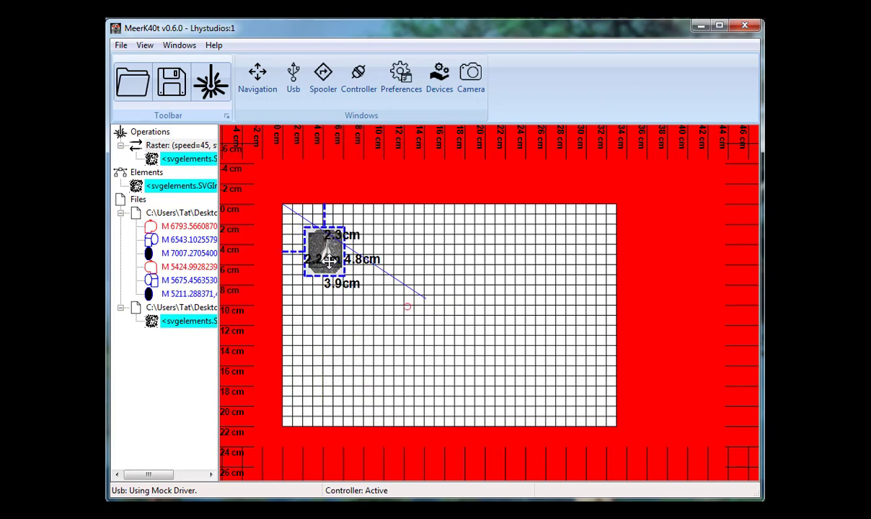